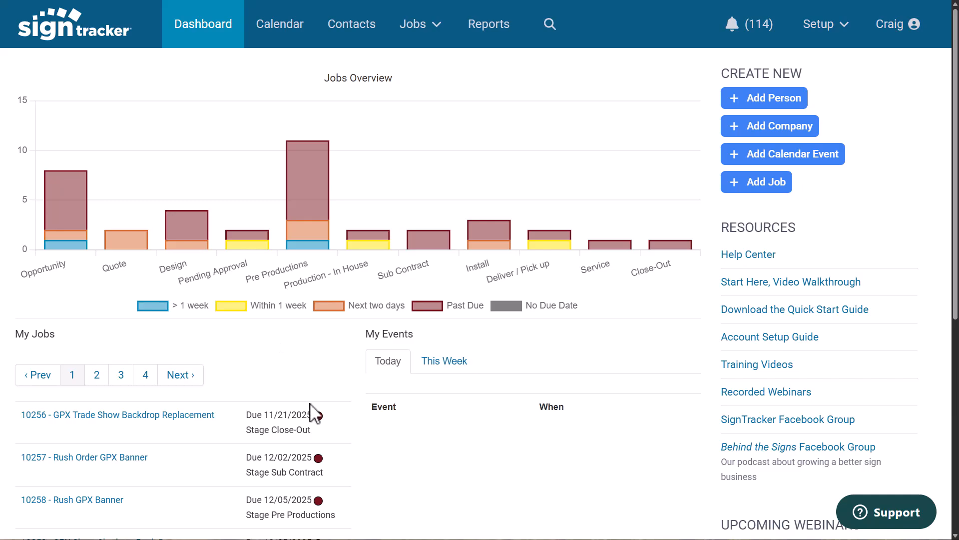
pyautogui.scroll(-4, 298, 395)
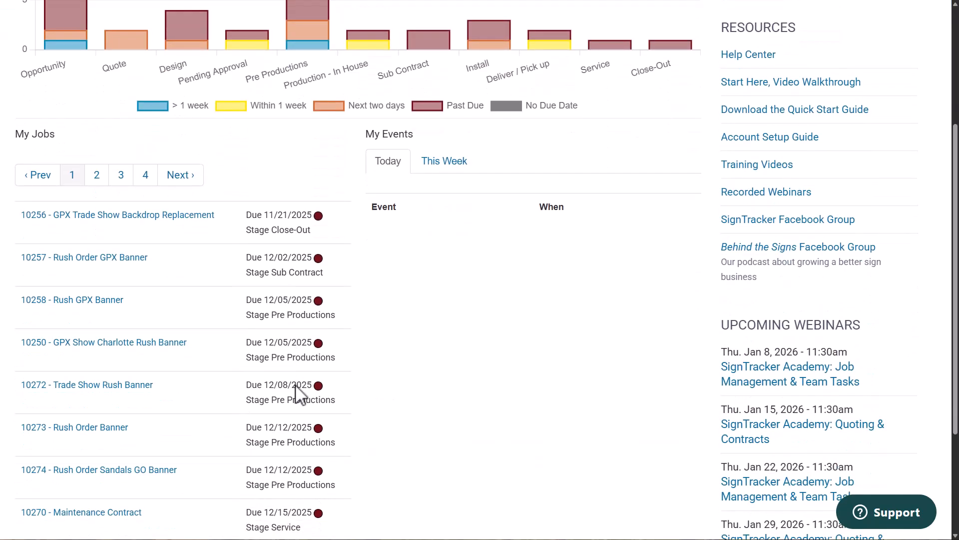
pyautogui.scroll(3, 300, 391)
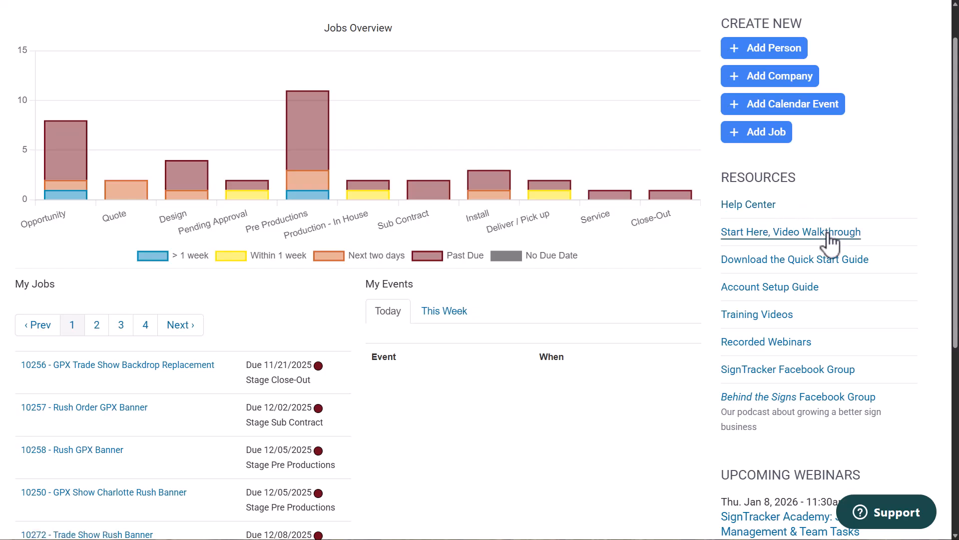
pyautogui.scroll(-5, 759, 287)
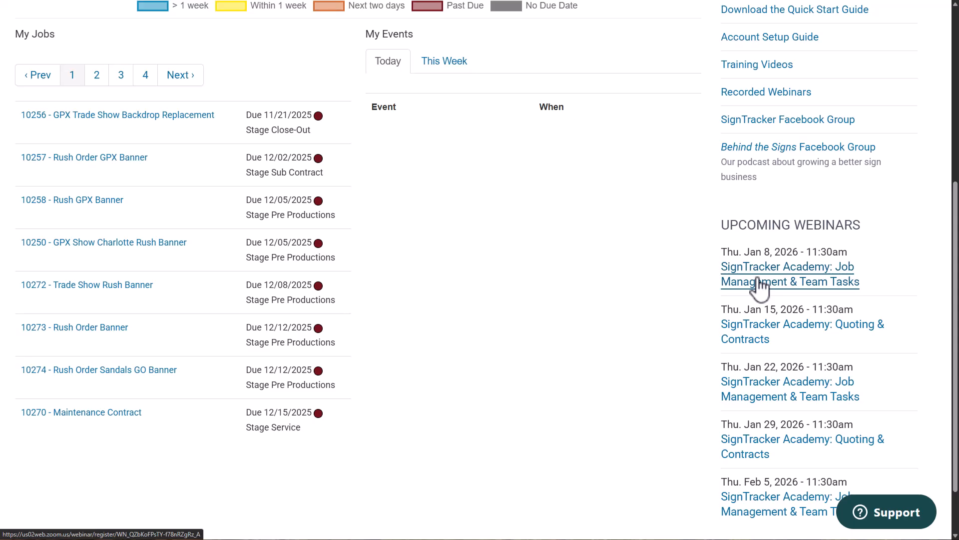
pyautogui.scroll(6, 755, 272)
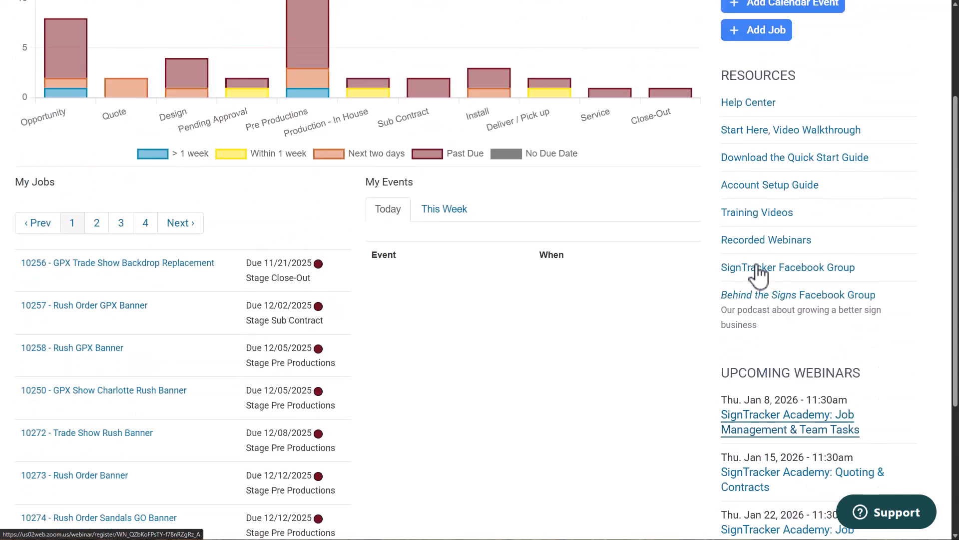
# Search contacts for alyson and open the Alyson Design company record
pyautogui.click(363, 32)
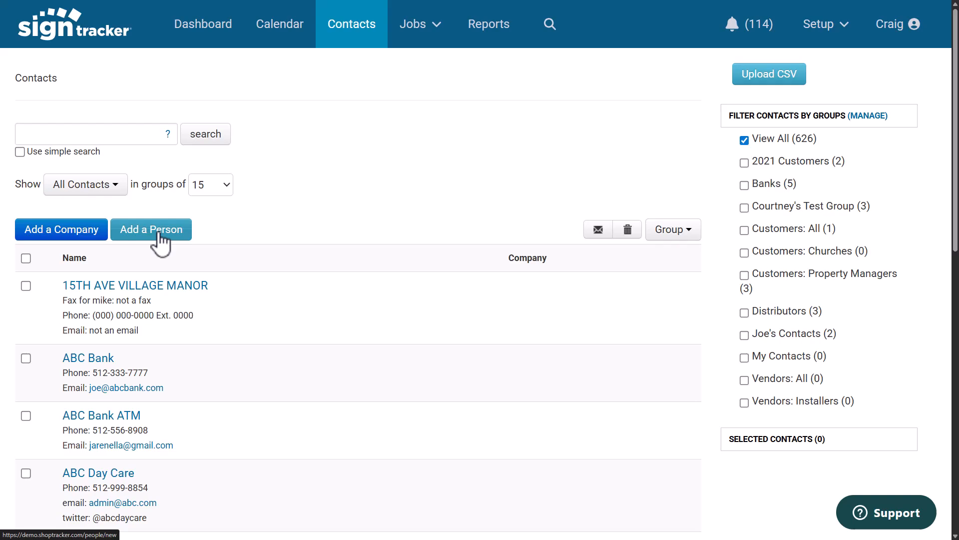
pyautogui.click(83, 133)
pyautogui.write('alyson')
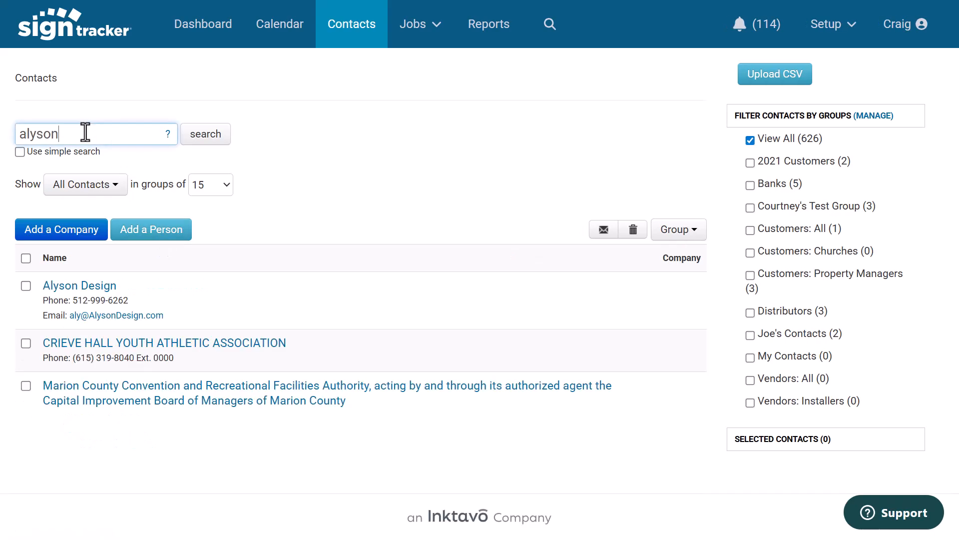
pyautogui.click(82, 287)
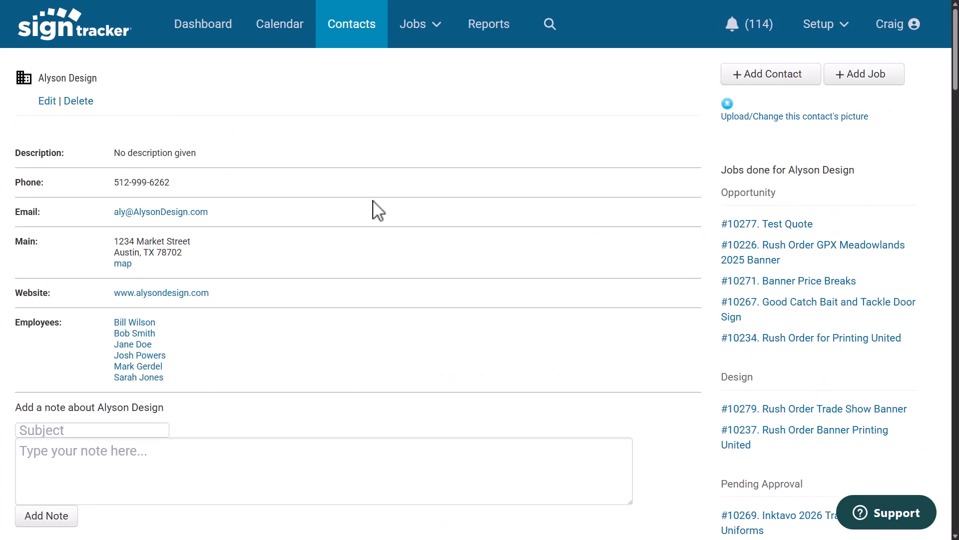
# Start a new job from the Alyson Design record, named Rush Order Inktavo Banner
pyautogui.scroll(-3, 379, 210)
pyautogui.moveTo(134, 175)
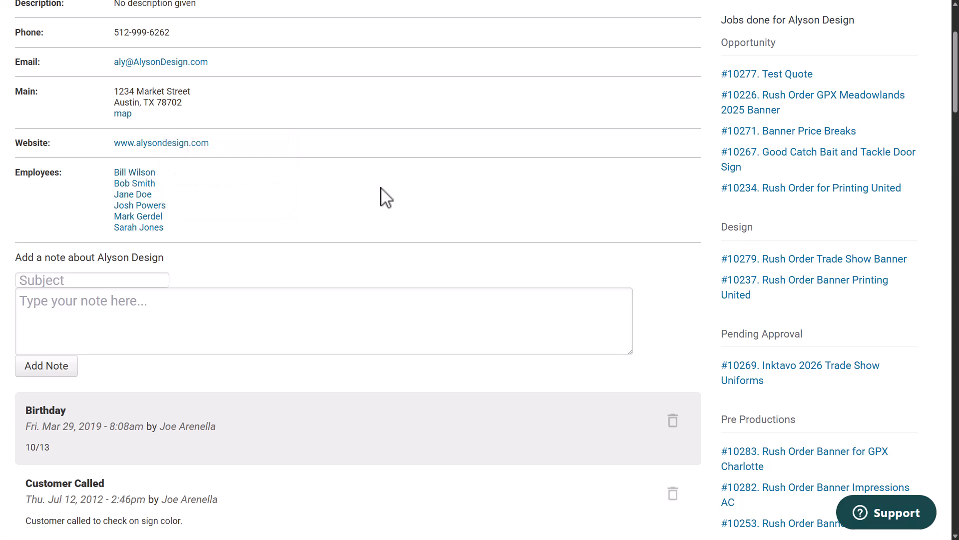
pyautogui.scroll(3, 375, 152)
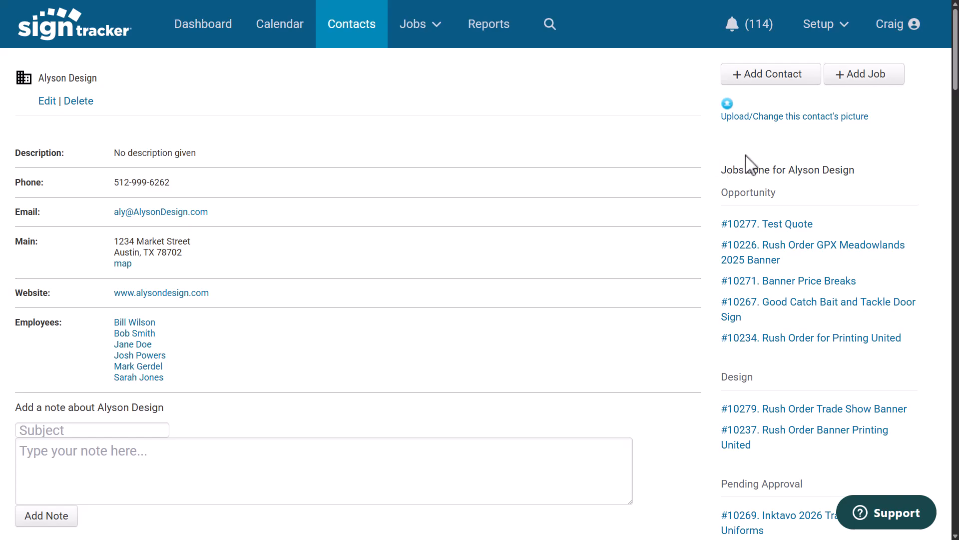
pyautogui.scroll(-20, 876, 150)
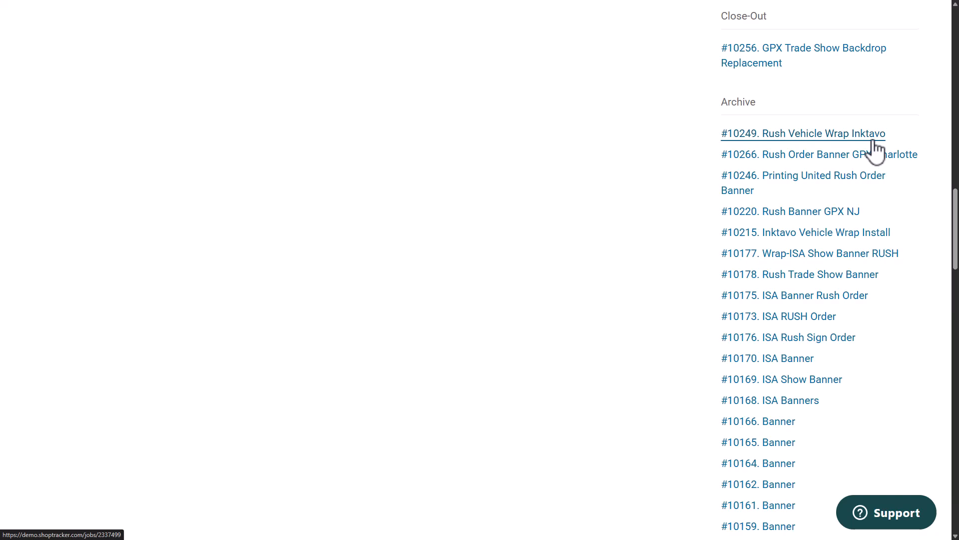
pyautogui.scroll(20, 877, 150)
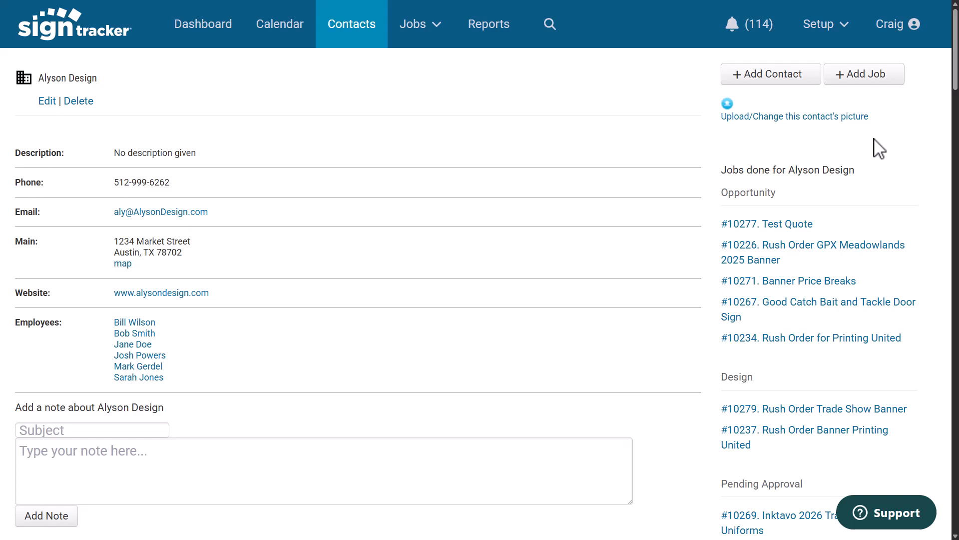
pyautogui.click(860, 75)
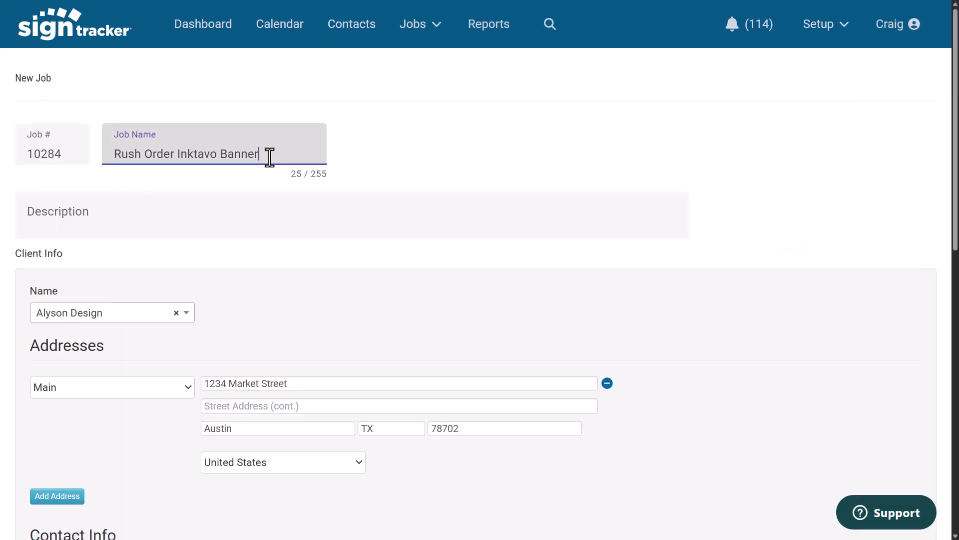
# Paste the job description for a rush 3 x 6 banner delivered to Charlotte Convention Center, Booth #216
pyautogui.click(42, 210)
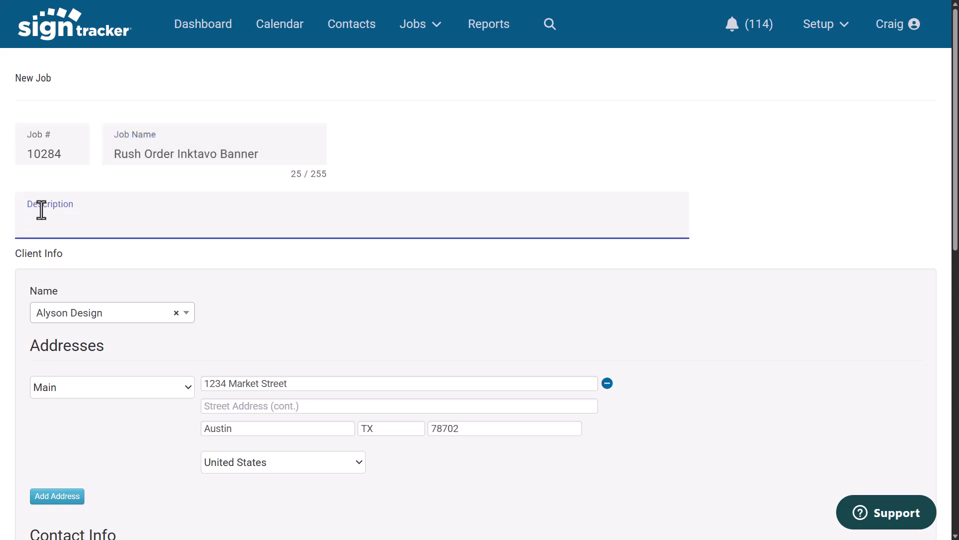
pyautogui.write('Rush Order, 3 x 6 banner, single sided, hem, and grommet. Deliver to customer at Charlotte Convention Center, Booth #216')
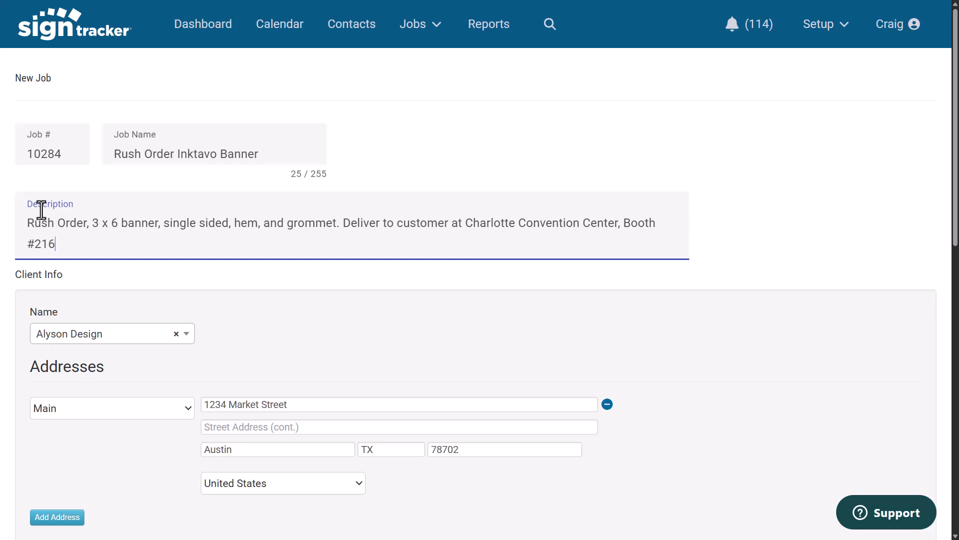
# Keep the job type as Product and assign a manager and a sales rep to the job
pyautogui.scroll(-1, 245, 320)
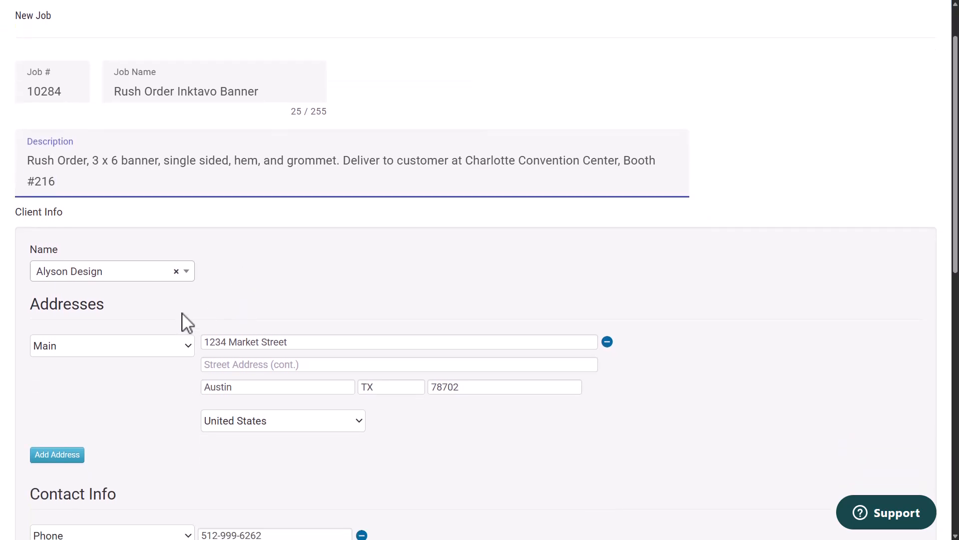
pyautogui.scroll(-4, 187, 322)
pyautogui.scroll(-3, 187, 323)
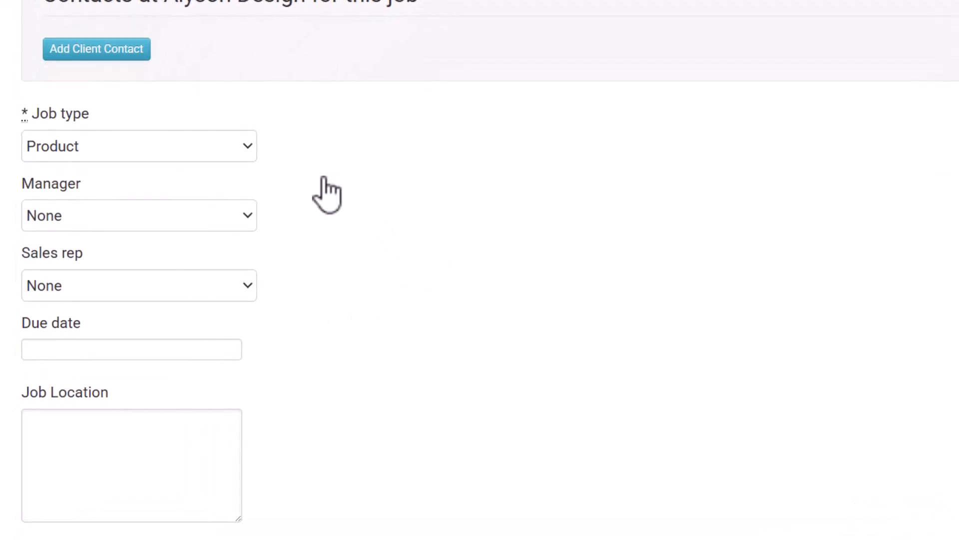
pyautogui.click(253, 157)
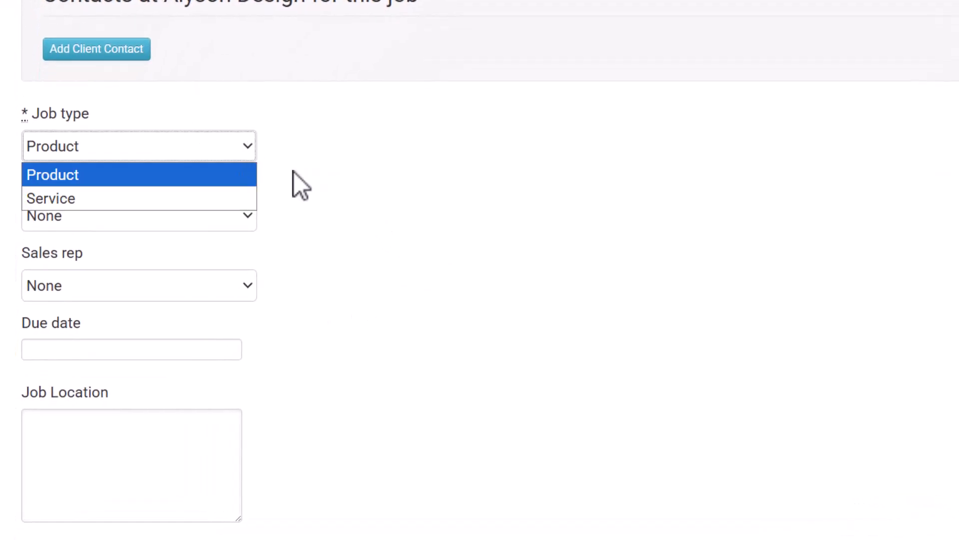
pyautogui.click(488, 216)
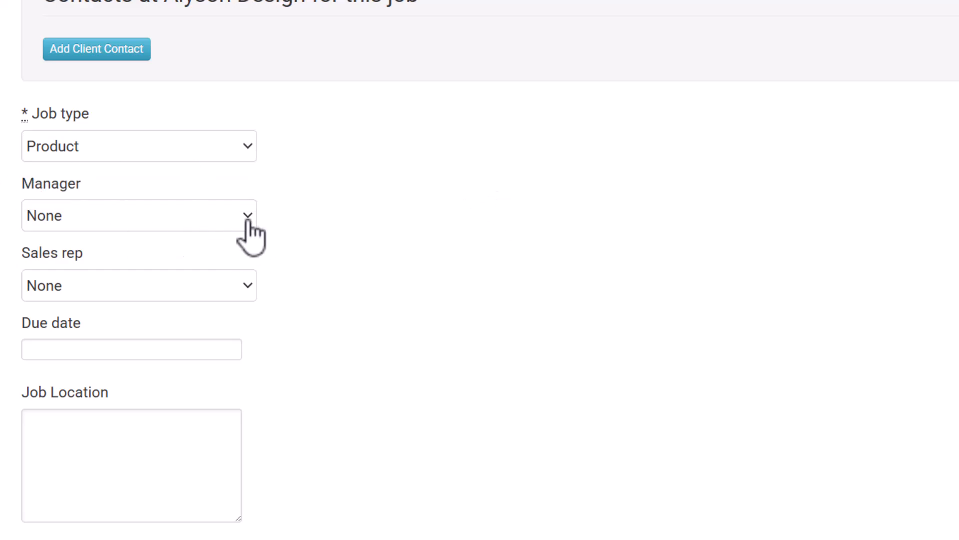
pyautogui.click(209, 218)
pyautogui.click(80, 385)
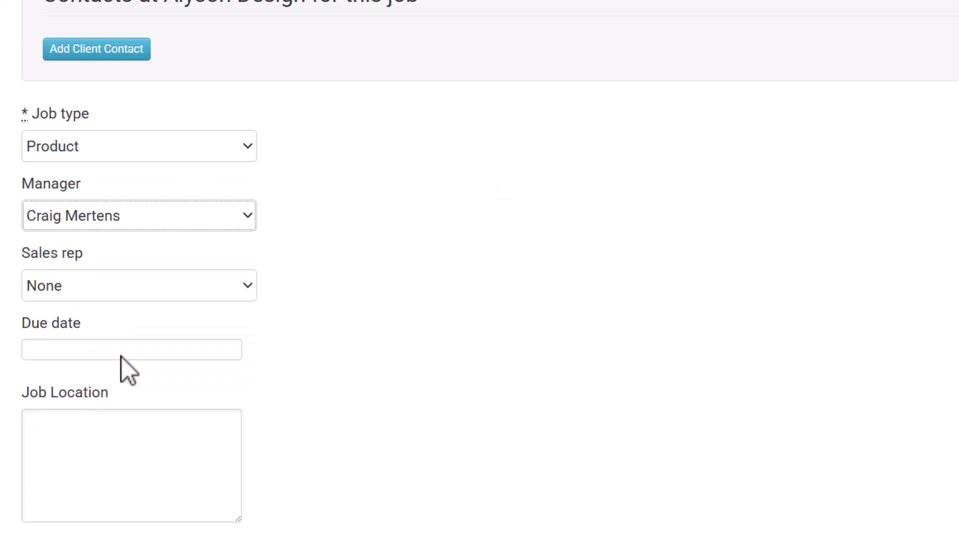
pyautogui.click(256, 286)
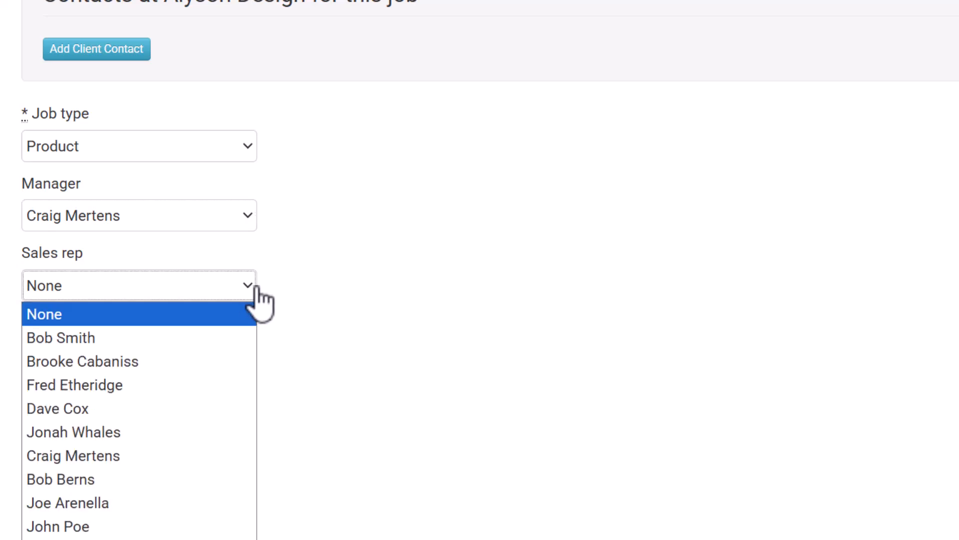
pyautogui.click(103, 502)
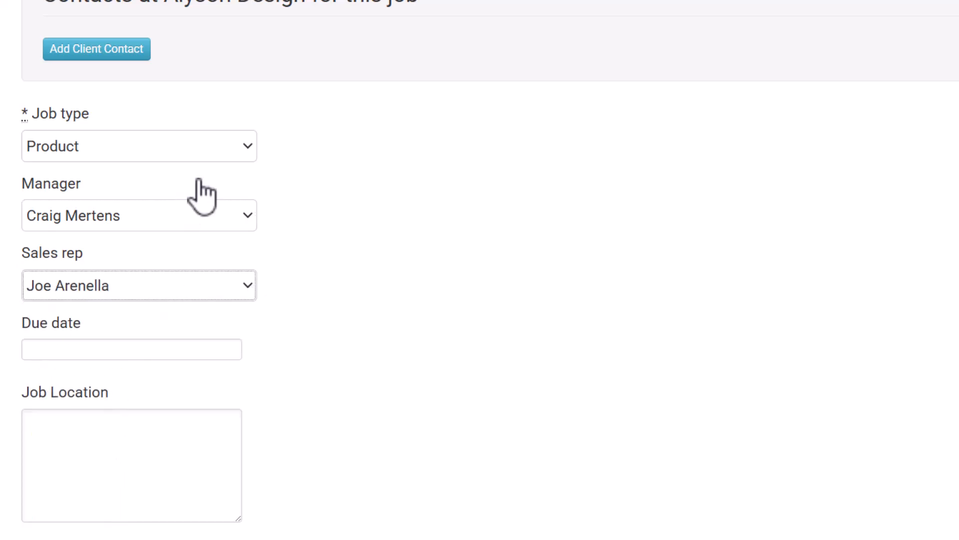
# Set the due date to 12/24/2025 and submit the new job
pyautogui.click(79, 349)
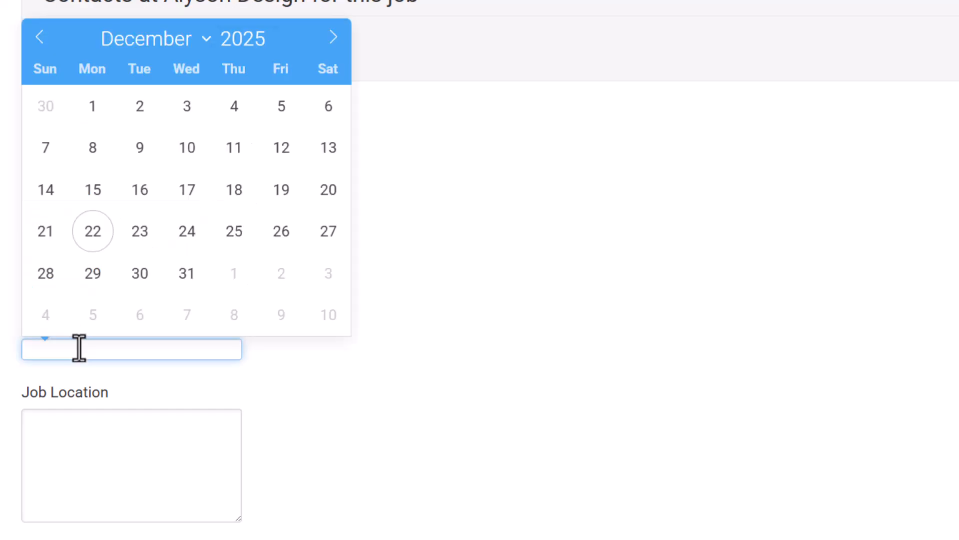
pyautogui.click(187, 231)
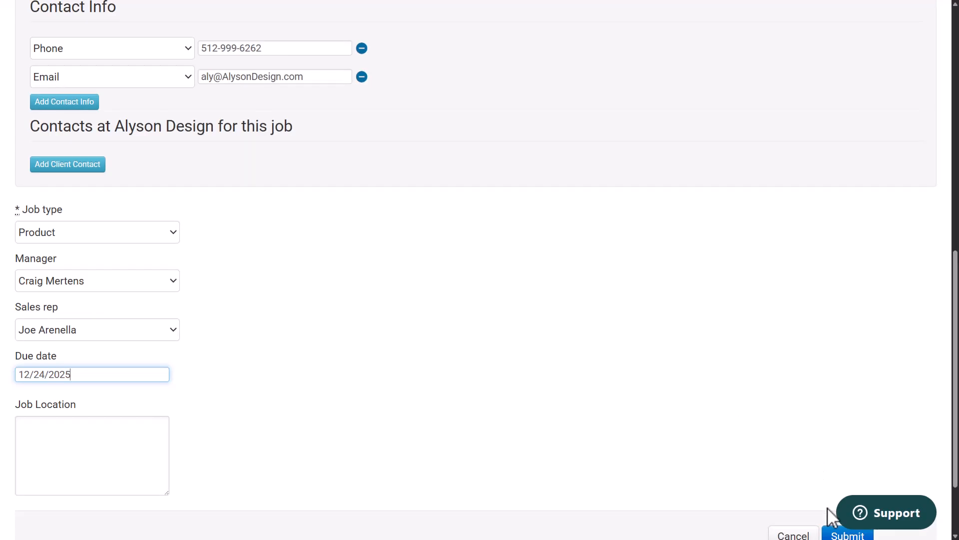
pyautogui.click(832, 533)
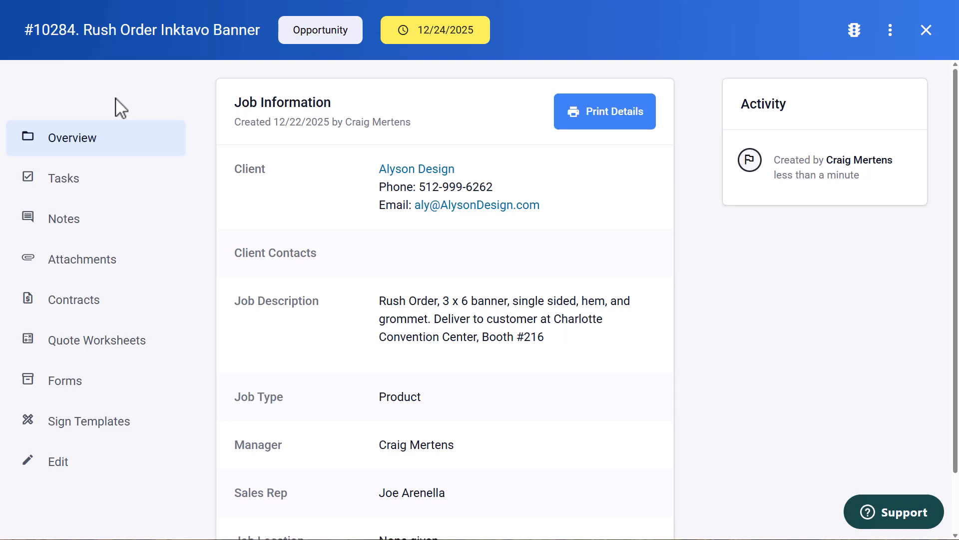
# Upload the Inktavo Trade Show Banner and Inktavo Trade Show Booth Mockup PNG files as job attachments
pyautogui.click(62, 275)
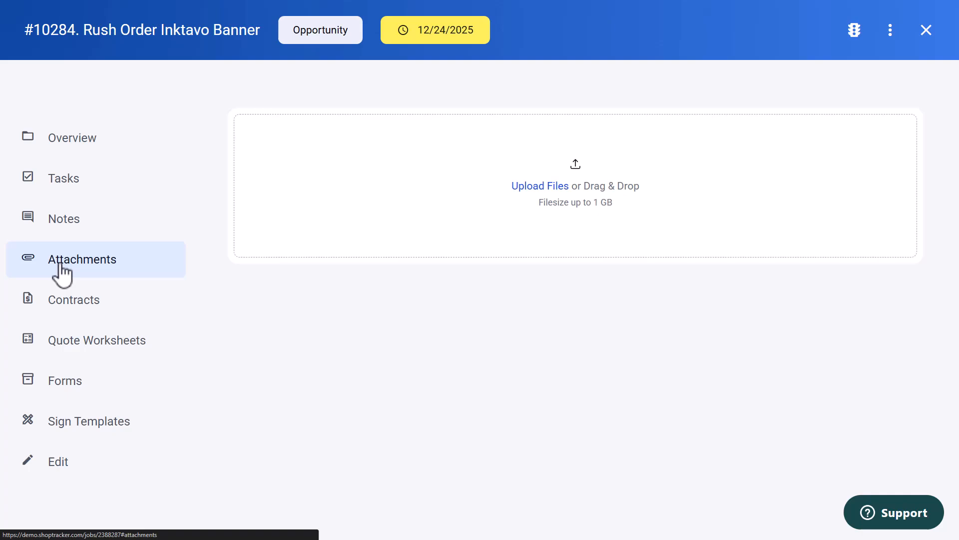
pyautogui.click(548, 188)
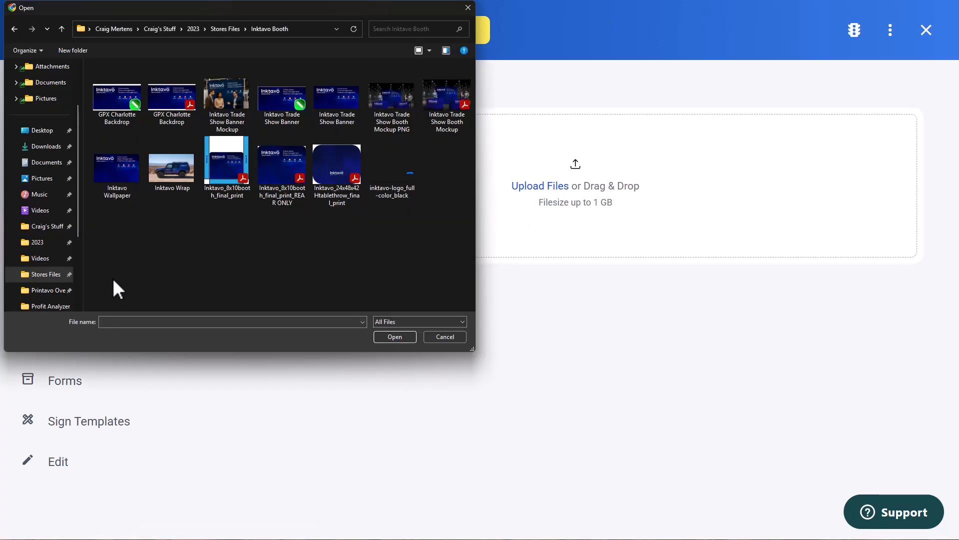
pyautogui.click(348, 103)
pyautogui.keyDown('ctrl'); pyautogui.click(388, 115); pyautogui.keyUp('ctrl')
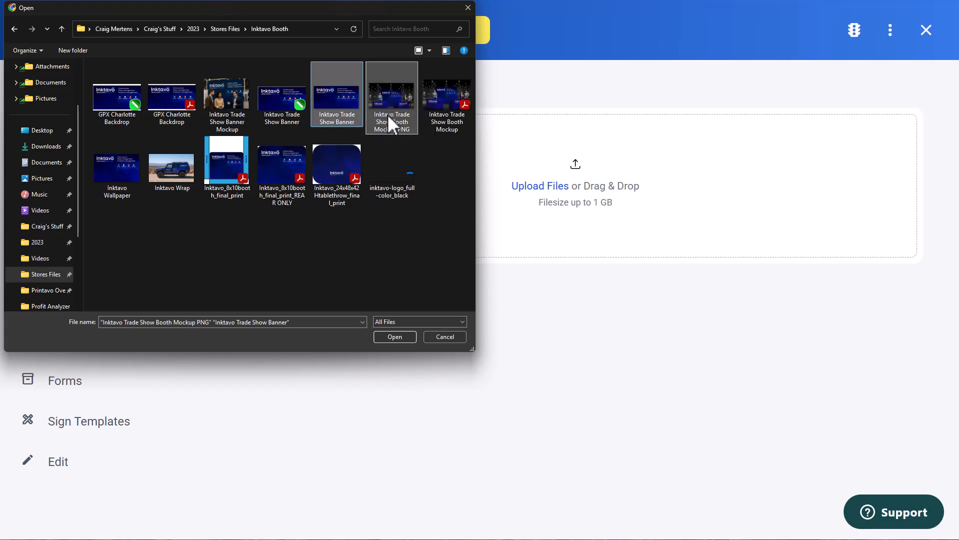
pyautogui.click(394, 337)
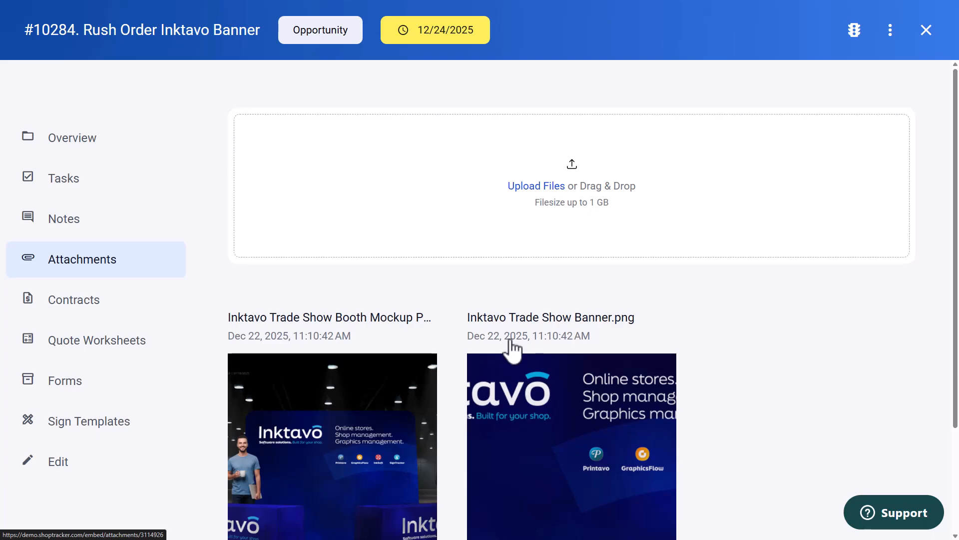
# Tag the Inktavo Trade Show Banner attachment as final production and save the change
pyautogui.click(559, 452)
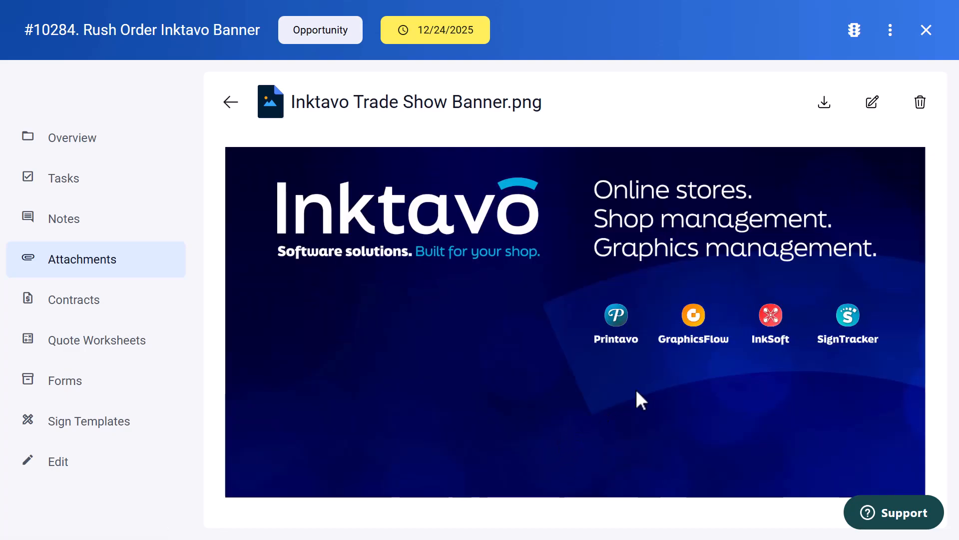
pyautogui.click(874, 114)
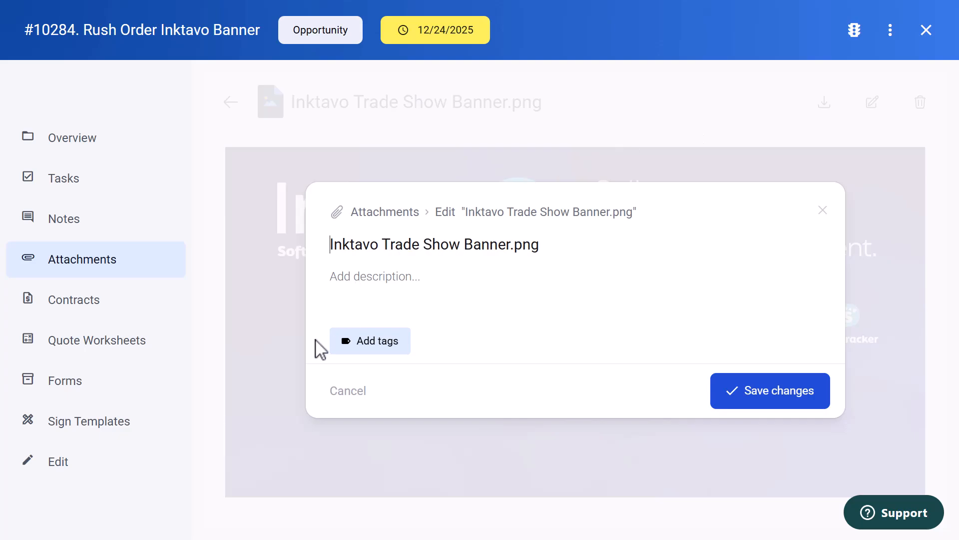
pyautogui.click(366, 349)
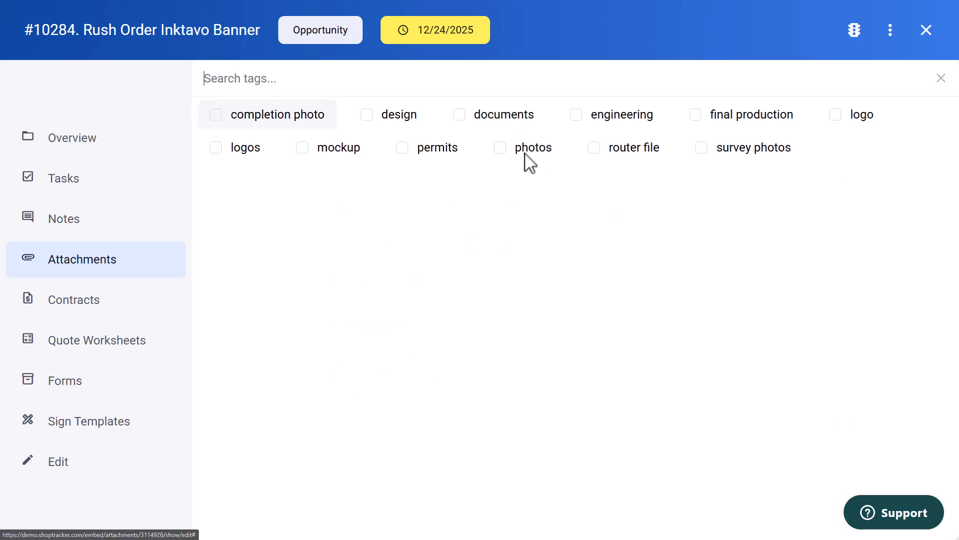
pyautogui.click(696, 116)
pyautogui.click(943, 83)
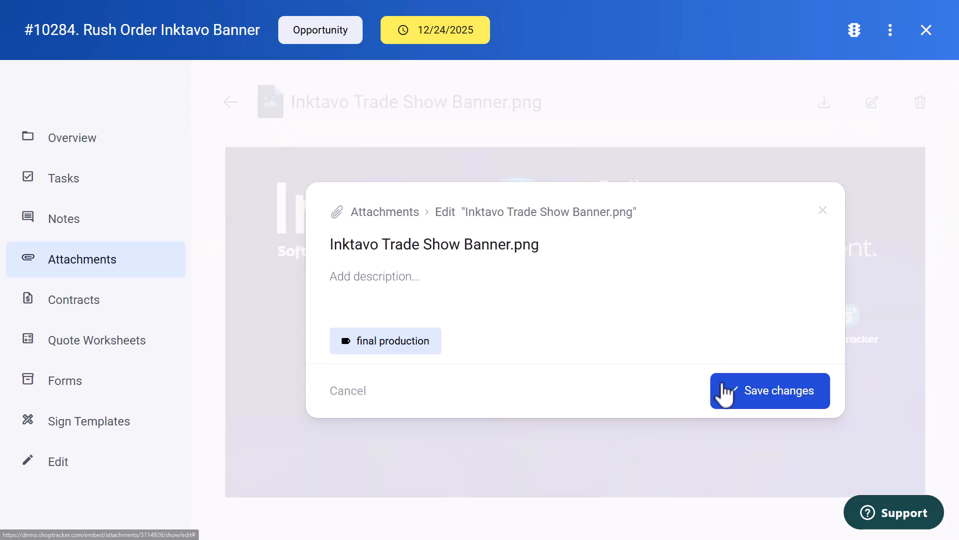
pyautogui.click(738, 403)
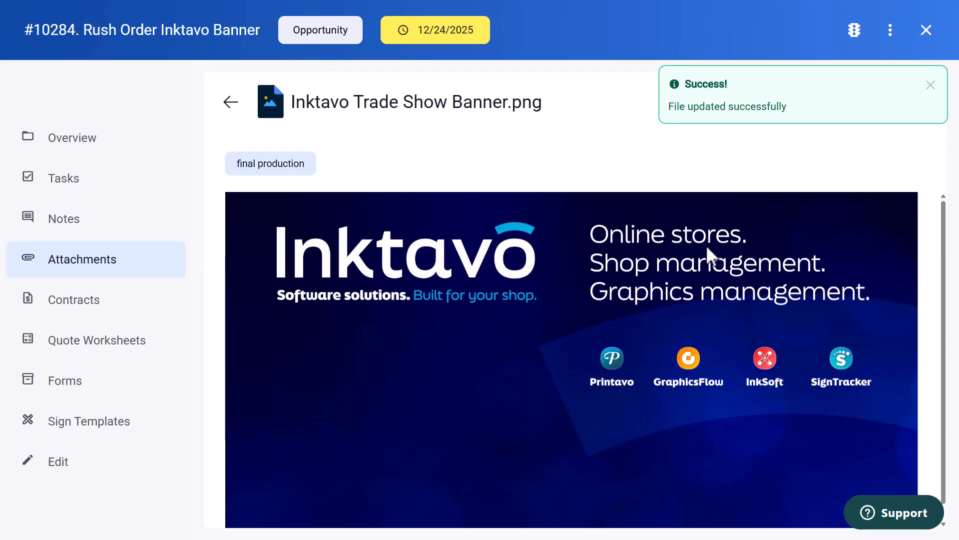
# Tag the Inktavo Trade Show Booth Mockup attachment as mockup and save the change
pyautogui.click(231, 103)
pyautogui.scroll(-4, 329, 445)
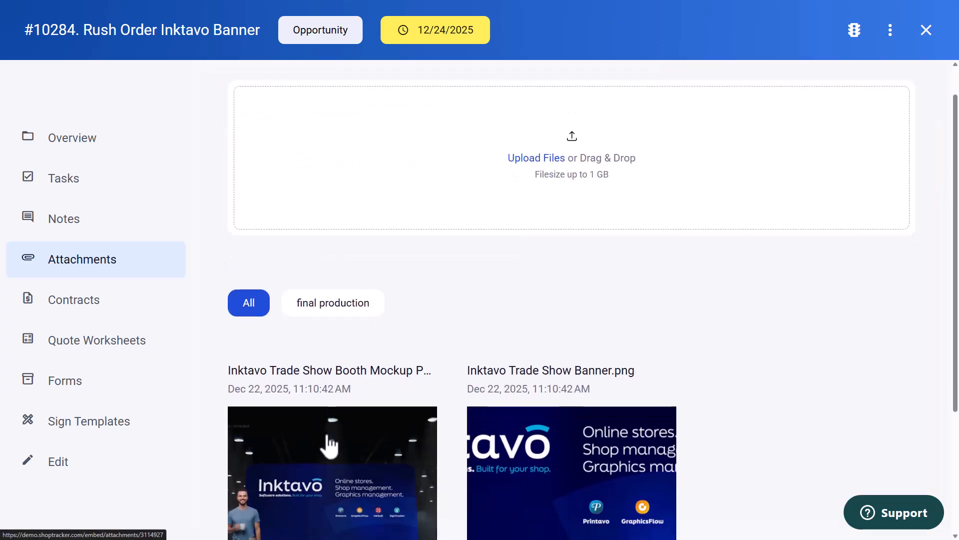
pyautogui.click(270, 465)
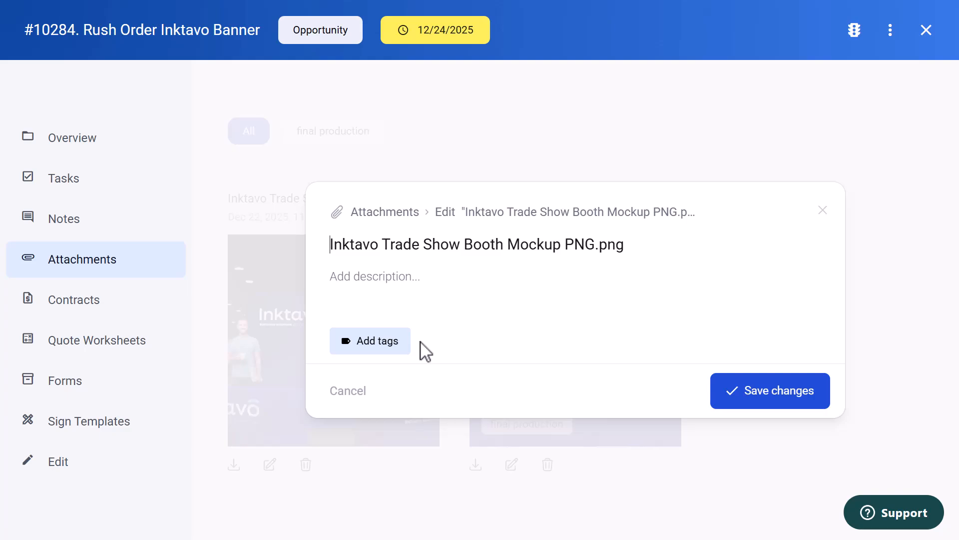
pyautogui.click(393, 349)
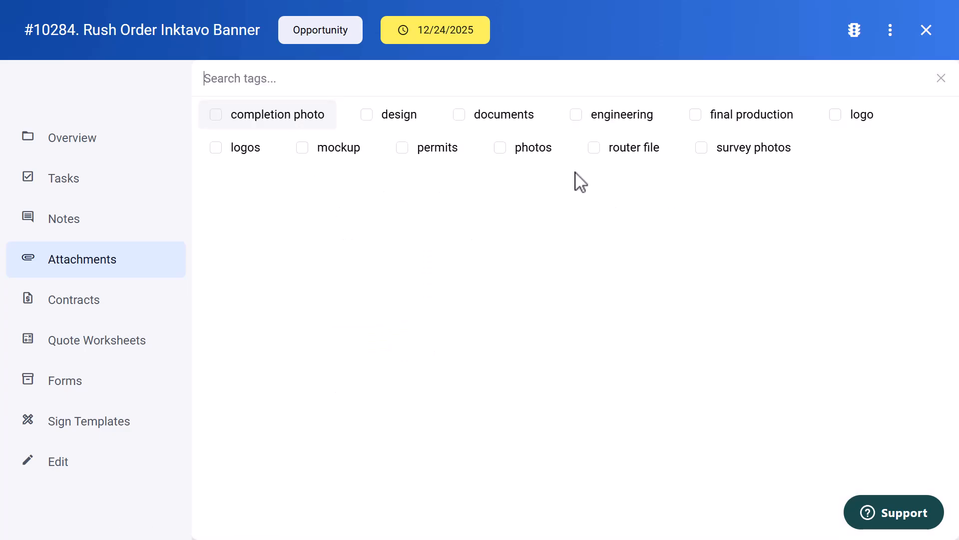
pyautogui.click(302, 147)
pyautogui.click(941, 79)
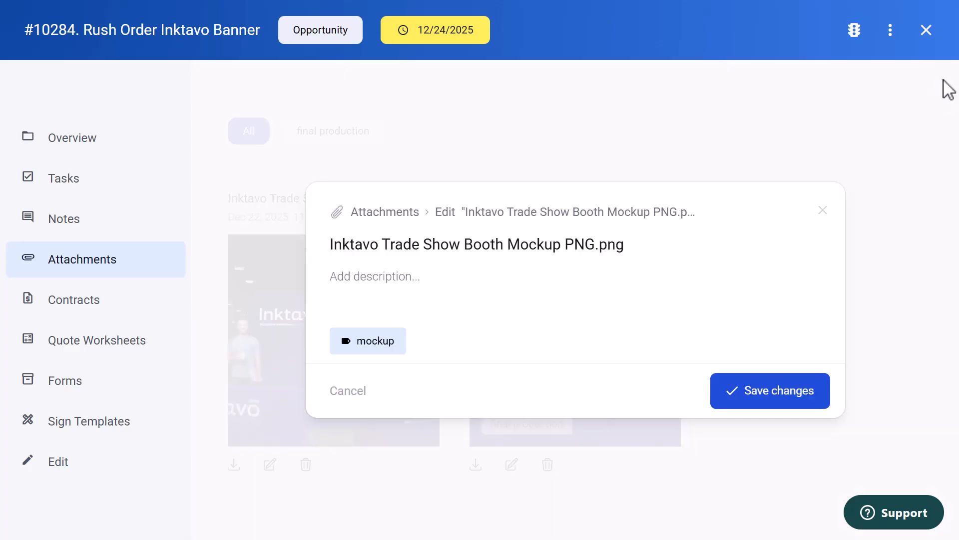
pyautogui.click(727, 391)
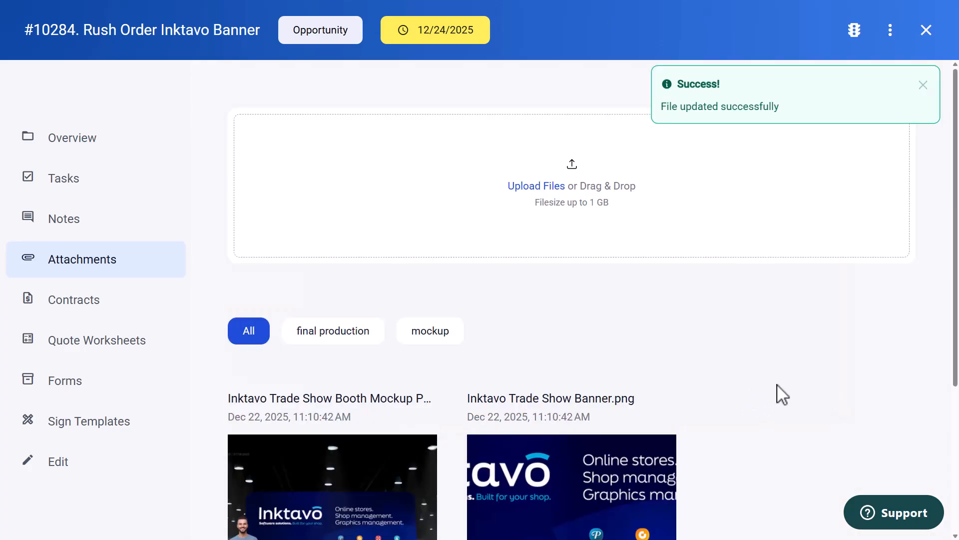
# Filter the job's attachments to show only those tagged final production
pyautogui.scroll(-3, 387, 265)
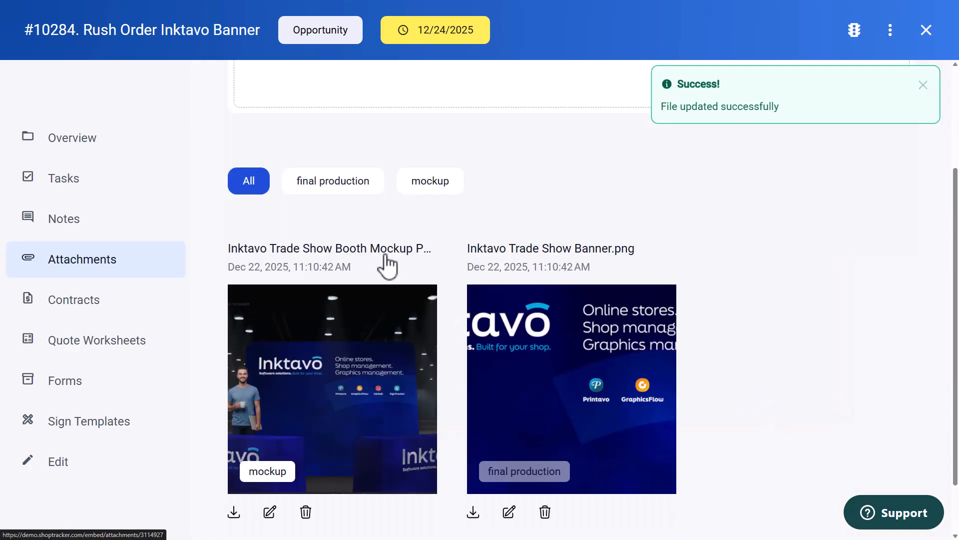
pyautogui.click(323, 188)
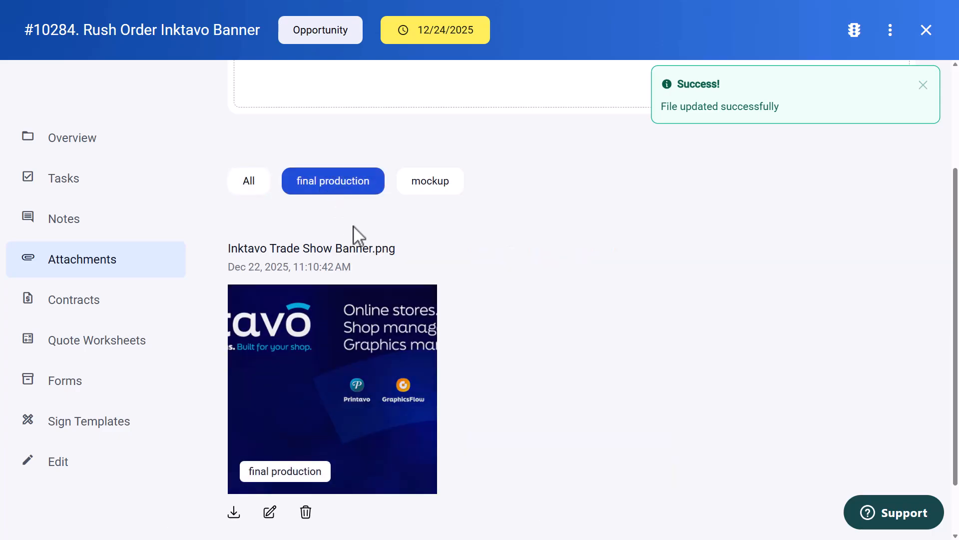
pyautogui.scroll(-2, 354, 240)
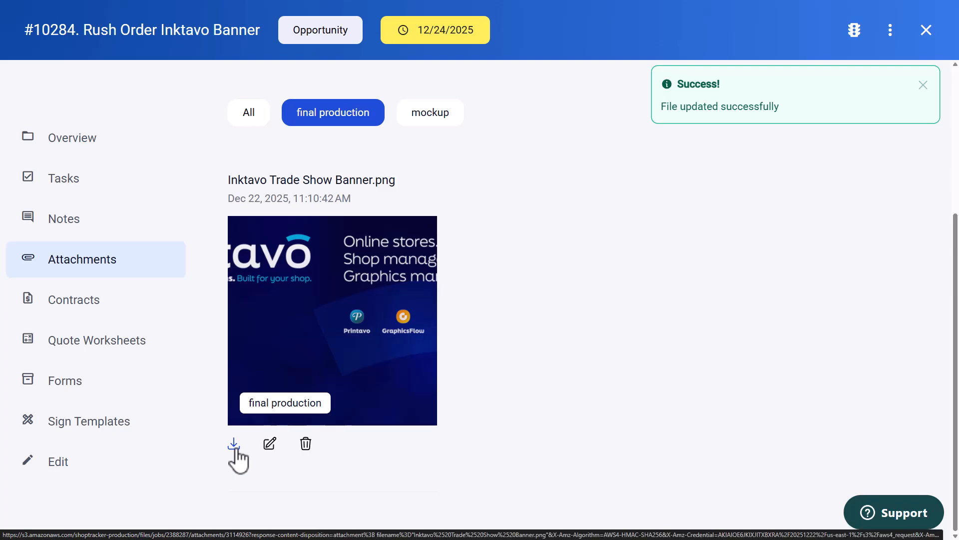
# Start a new contract for the job and check the job's existing quote worksheets for lines to reuse
pyautogui.click(85, 301)
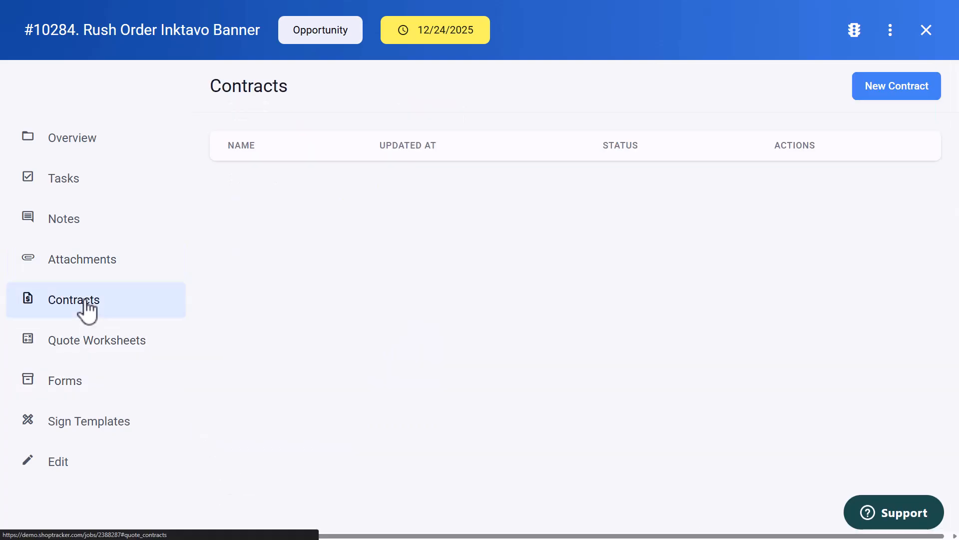
pyautogui.click(913, 89)
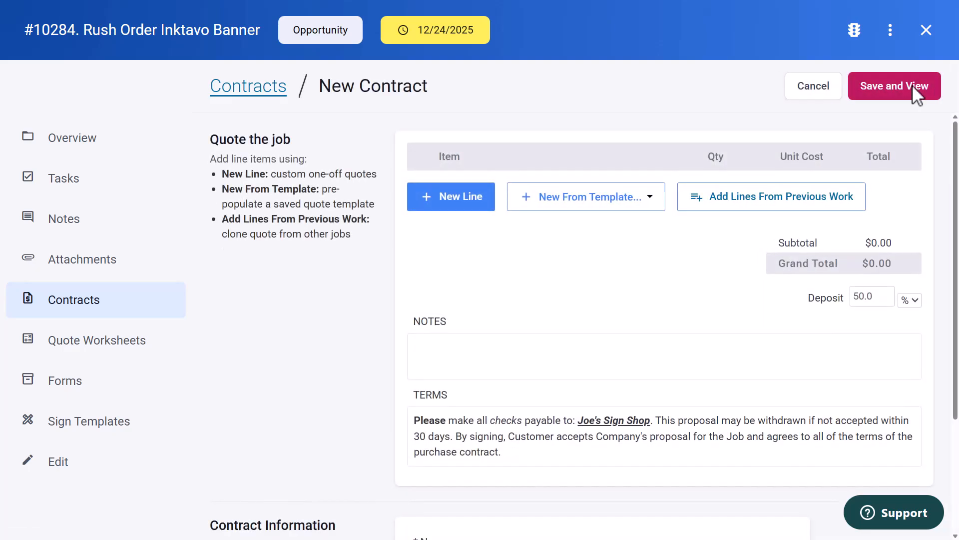
pyautogui.click(802, 202)
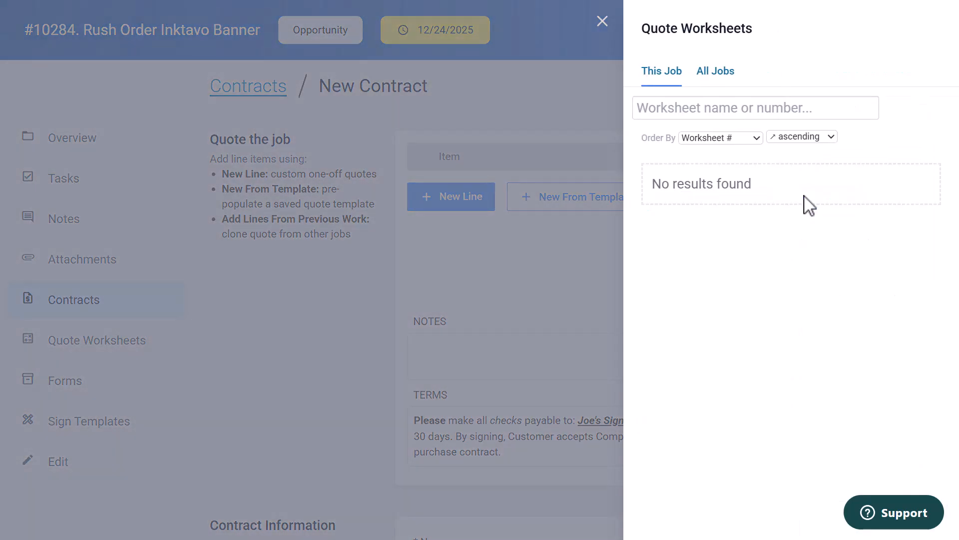
pyautogui.click(603, 22)
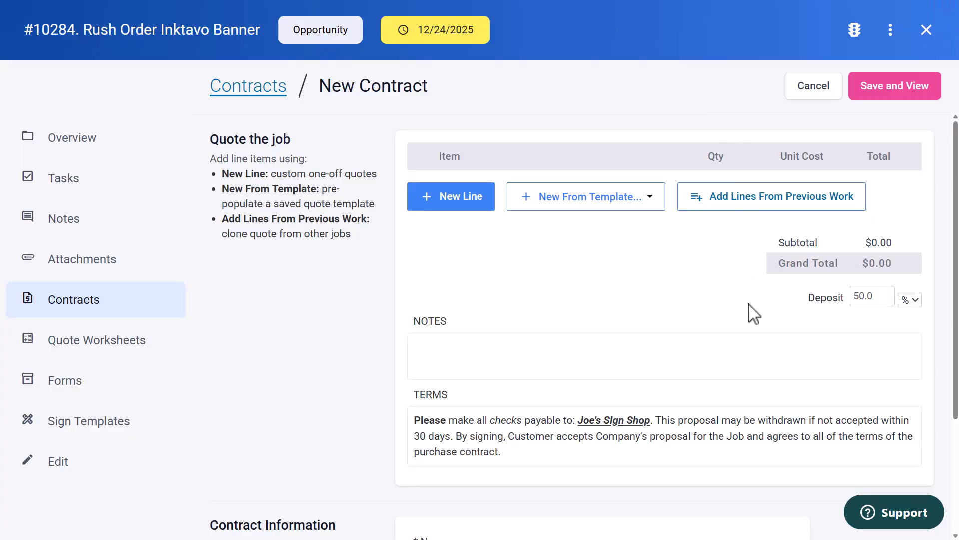
# Start a new quote worksheet line with Banner (10oz) White as a material and add another material row
pyautogui.click(482, 207)
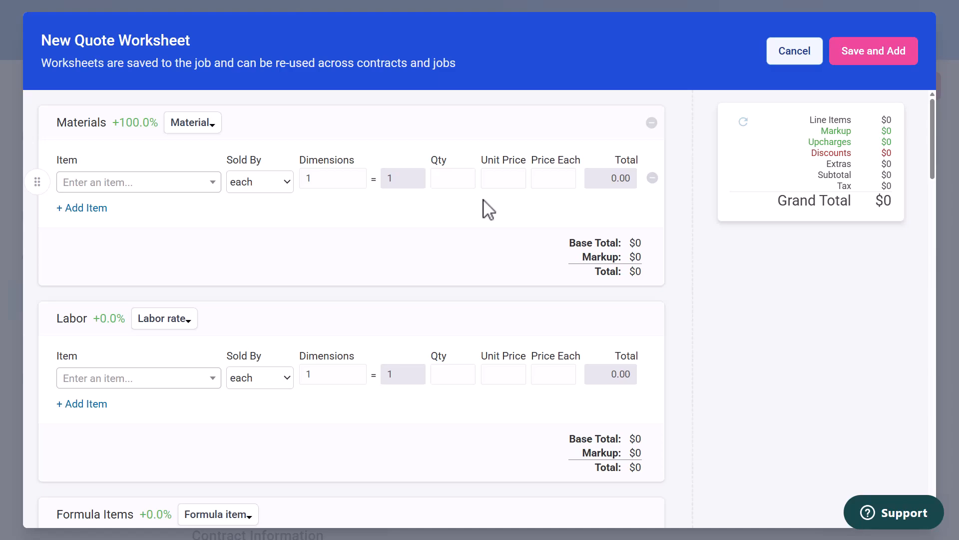
pyautogui.click(215, 184)
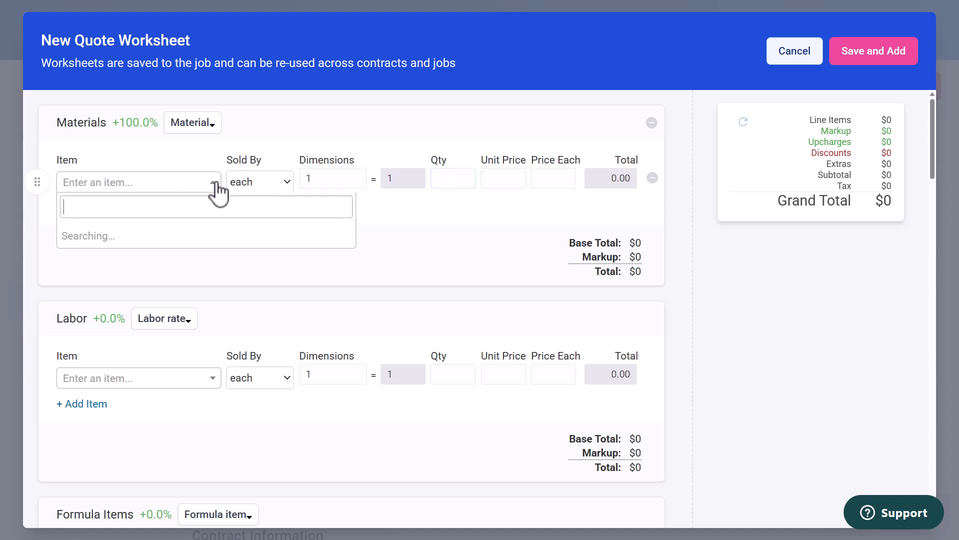
pyautogui.write('ba')
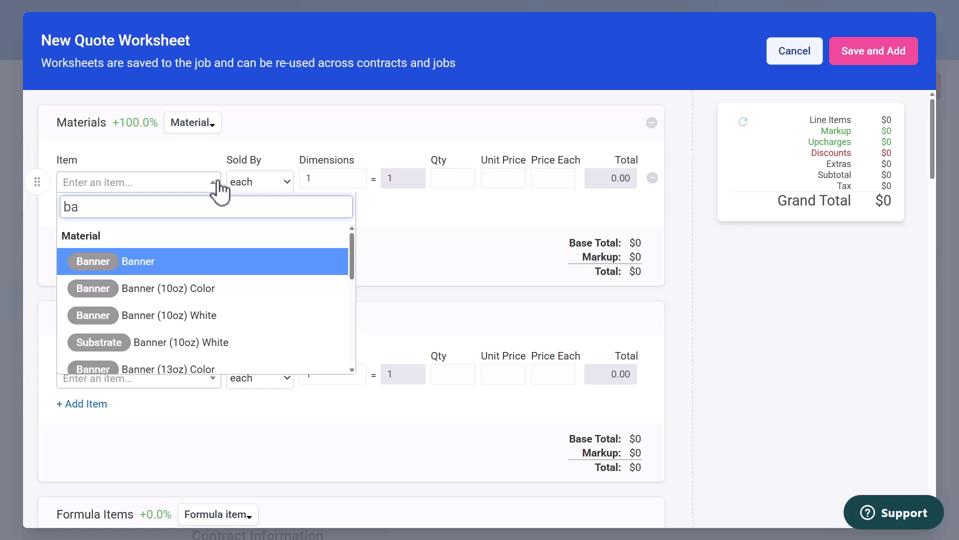
pyautogui.write('nn')
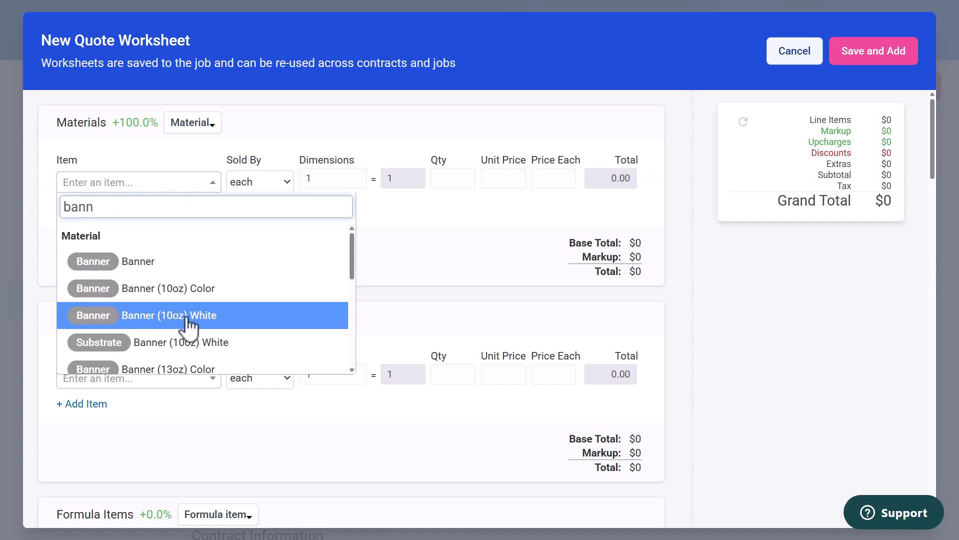
pyautogui.click(189, 325)
pyautogui.click(96, 209)
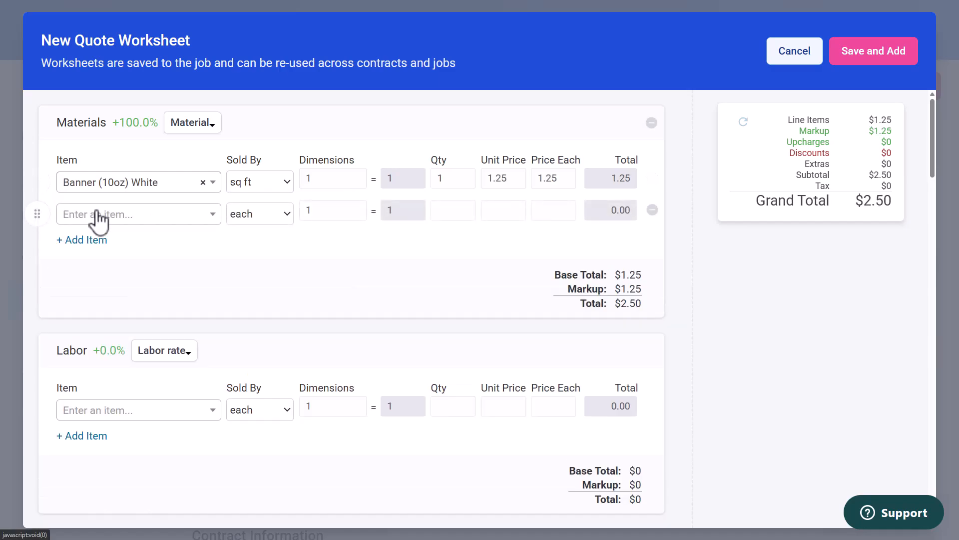
# Add Grommets as a material and set the banner's dimensions to 3 × 6
pyautogui.click(97, 212)
pyautogui.write('gr')
pyautogui.click(150, 299)
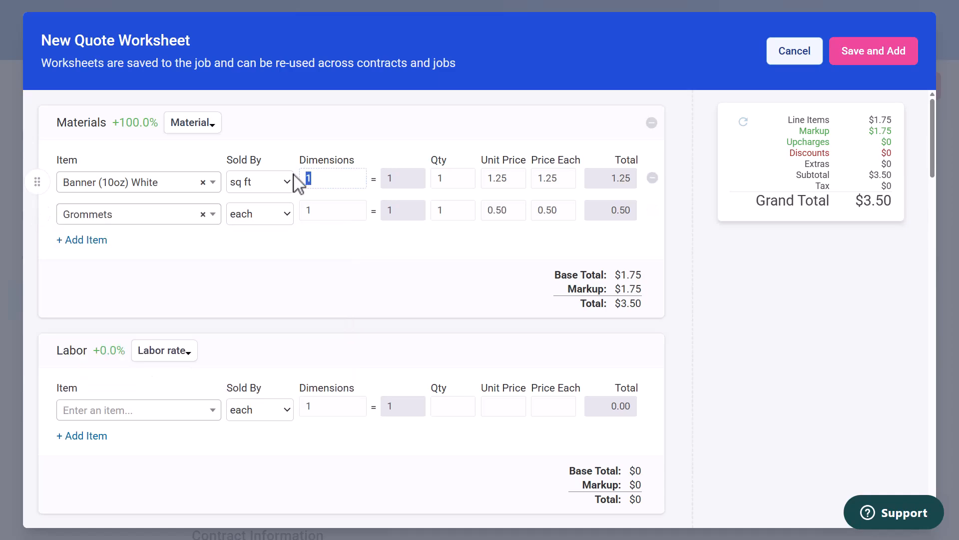
pyautogui.write('3x')
pyautogui.write('6')
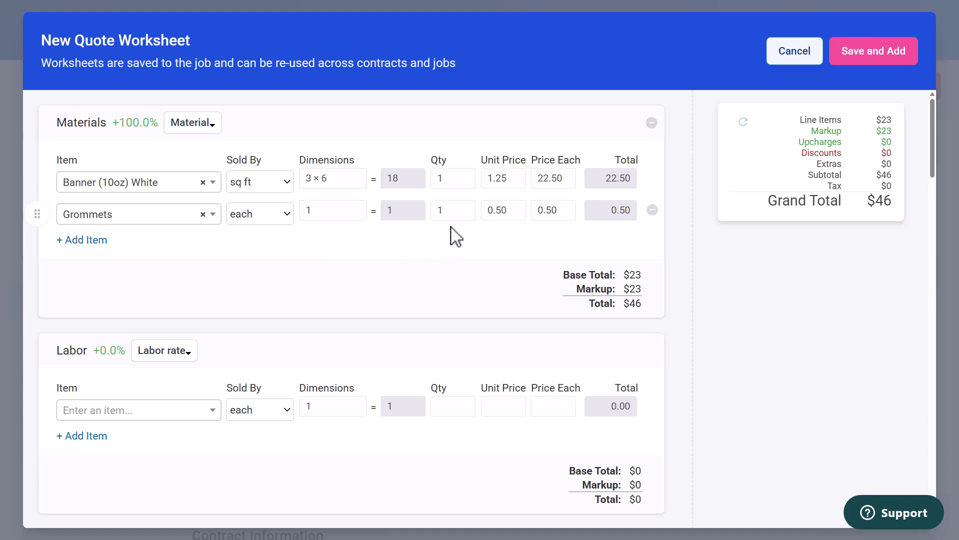
# Set the grommet quantity to 12, add Assembly labor, and cancel the worksheet
pyautogui.click(456, 214)
pyautogui.write('2')
pyautogui.click(205, 411)
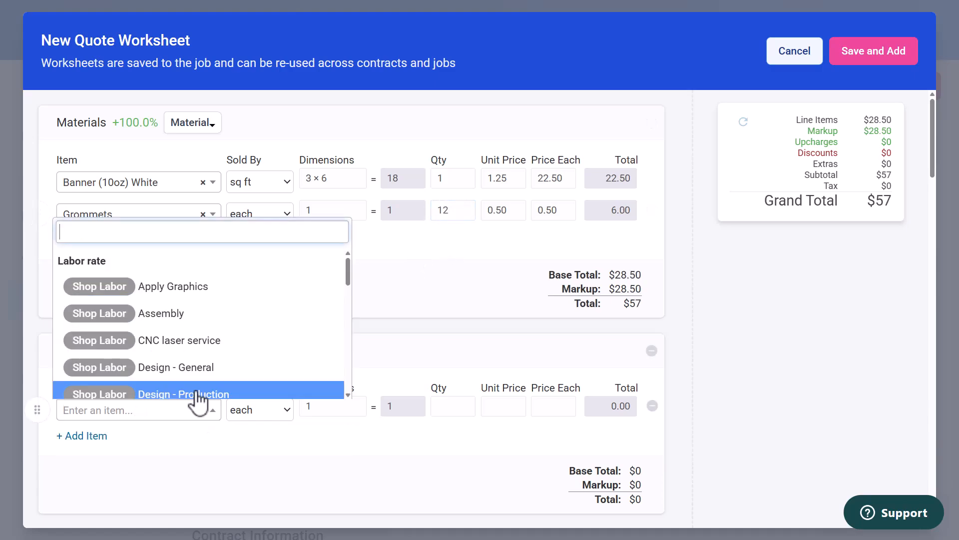
pyautogui.click(157, 315)
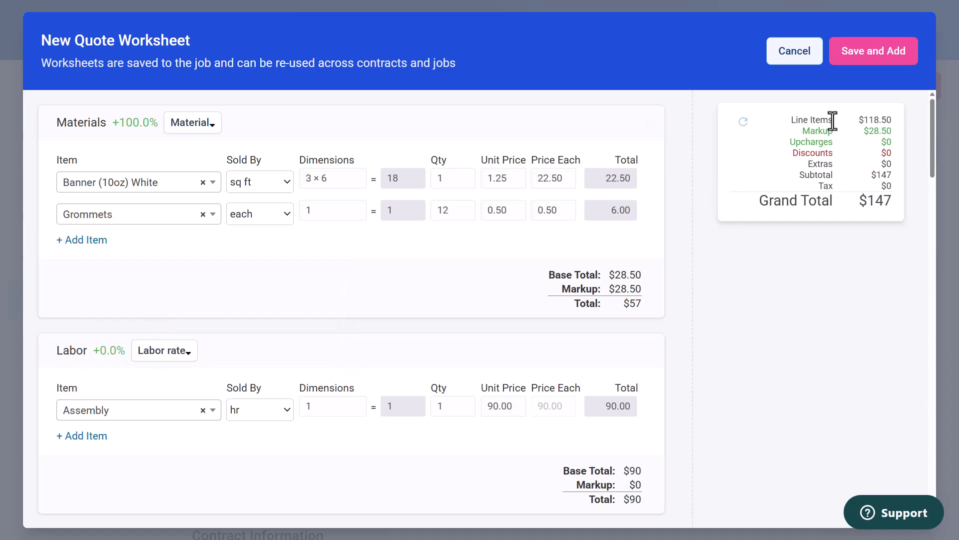
pyautogui.click(807, 52)
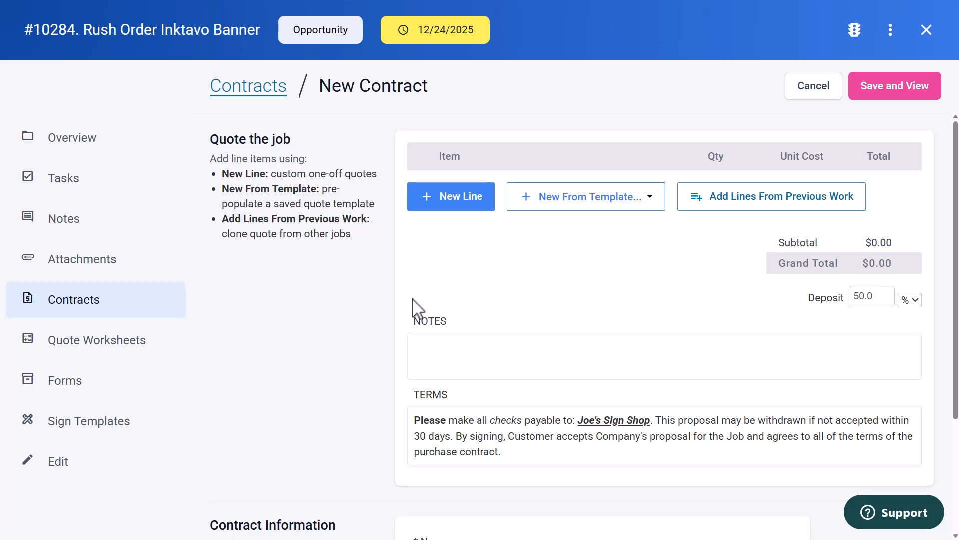
# Create a worksheet from the Banners 4x8 Banner template and remove the 15oz and 10oz white banner lines
pyautogui.click(651, 198)
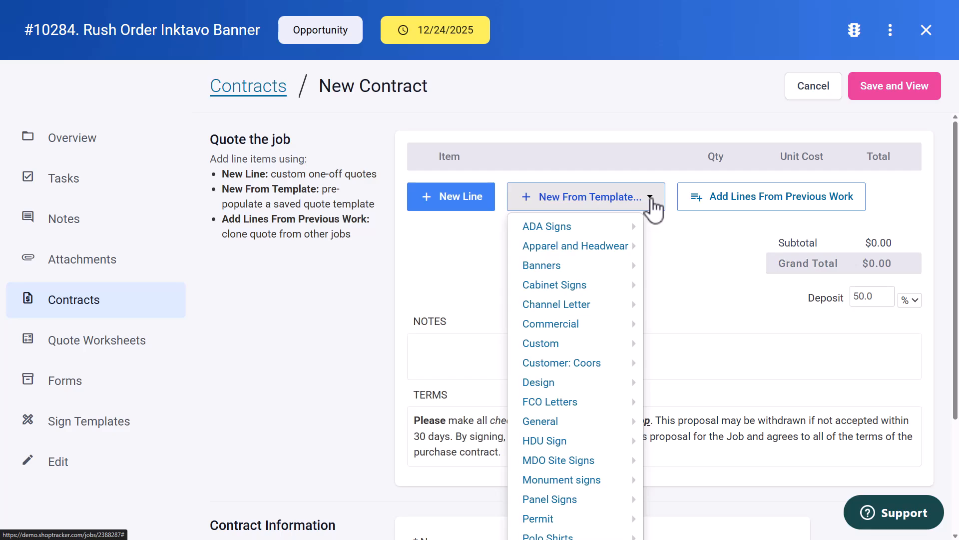
pyautogui.moveTo(553, 266)
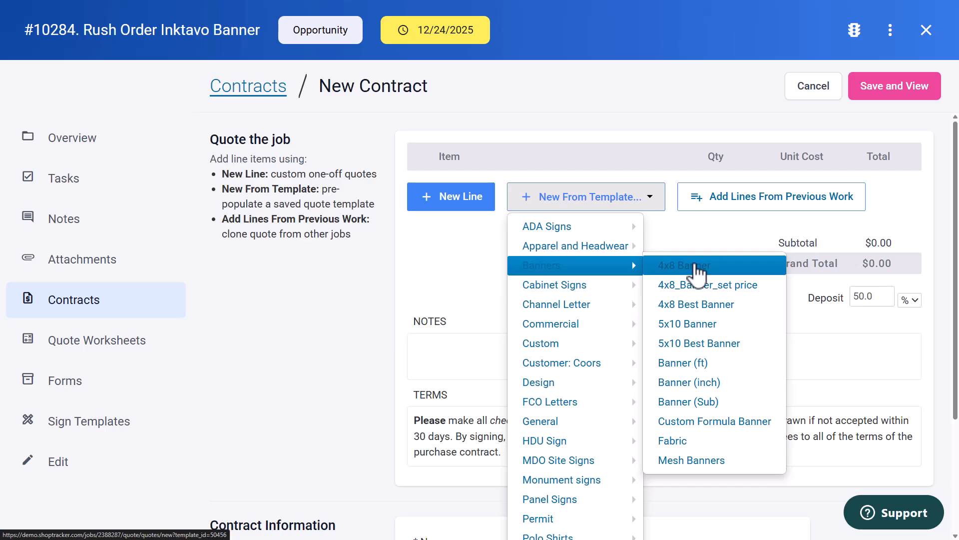
pyautogui.click(695, 265)
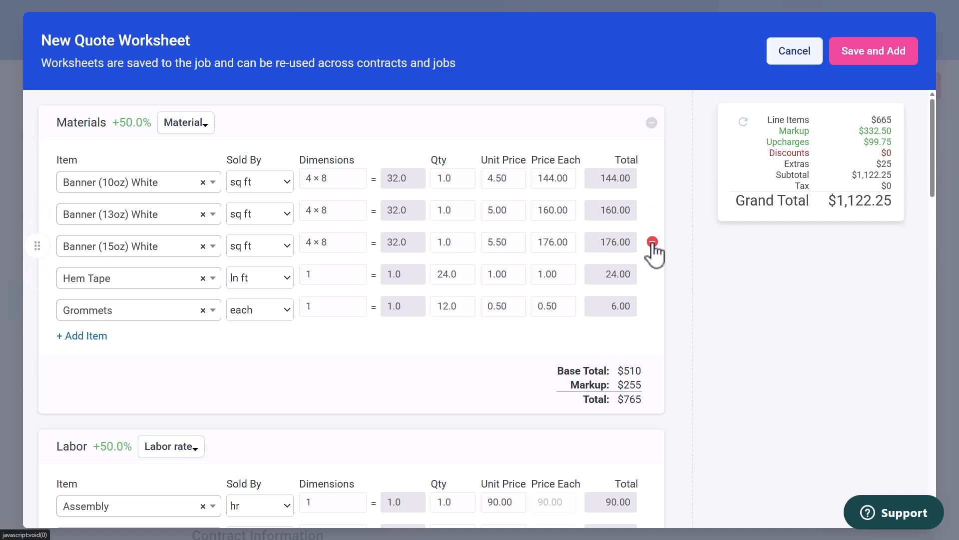
pyautogui.click(652, 243)
pyautogui.click(653, 179)
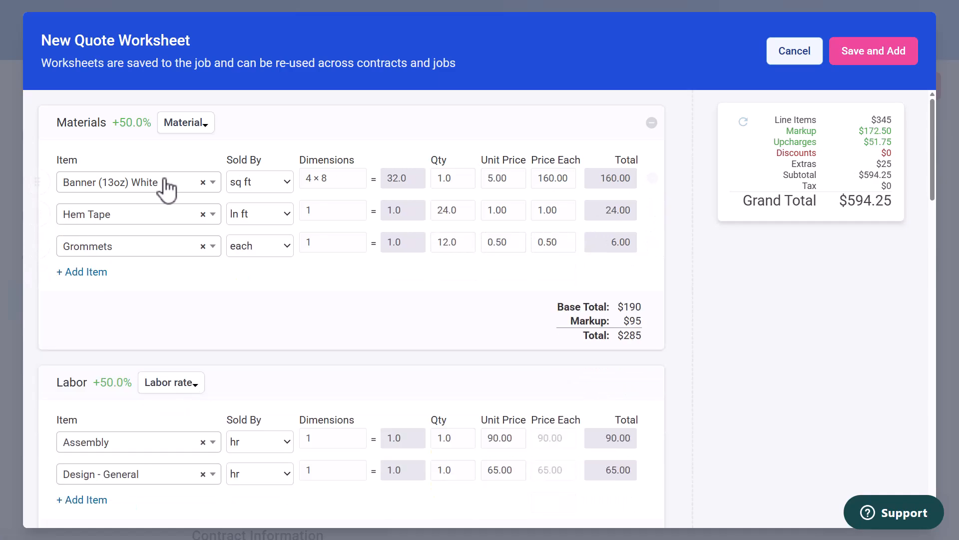
# Set the Banner (13oz) White dimensions to 3 × 6
pyautogui.doubleClick(306, 178)
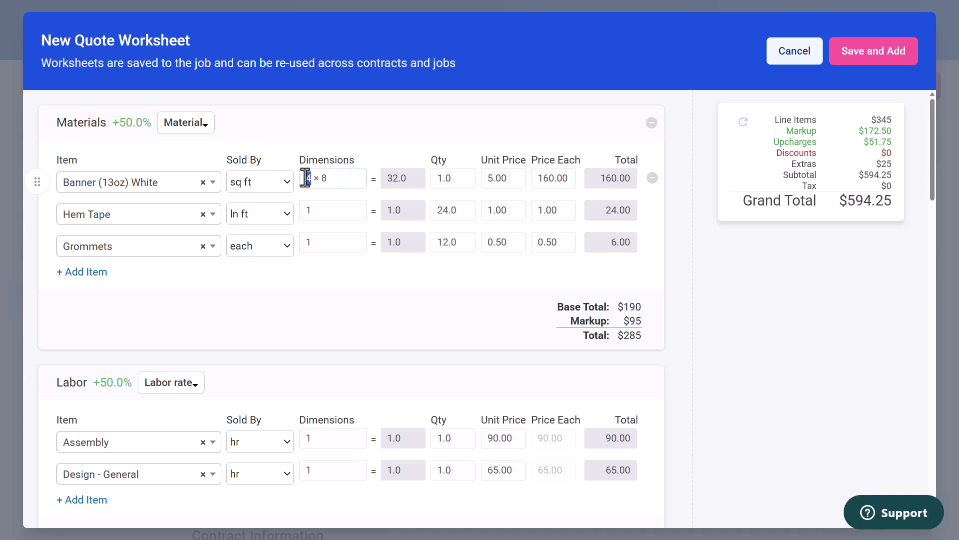
pyautogui.write('3')
pyautogui.doubleClick(339, 178)
pyautogui.write('6')
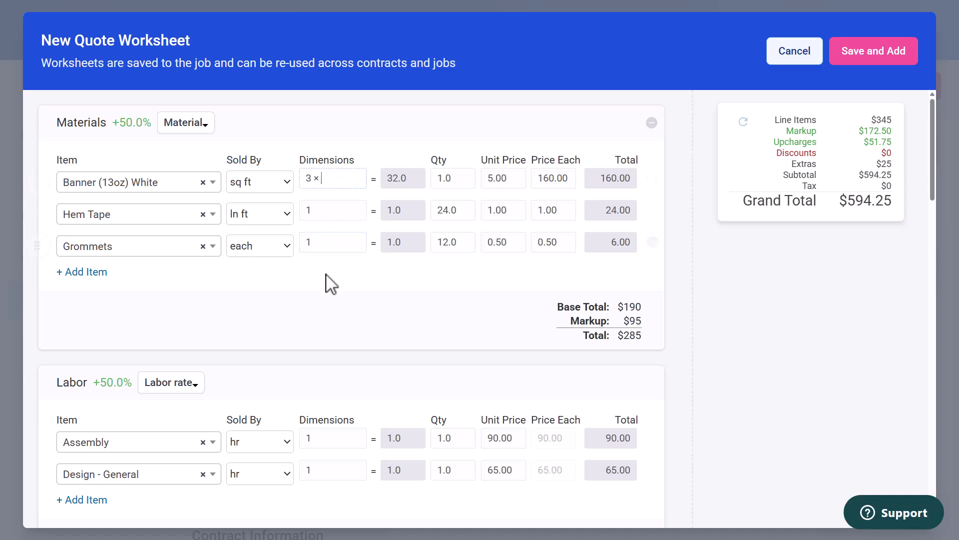
pyautogui.click(289, 182)
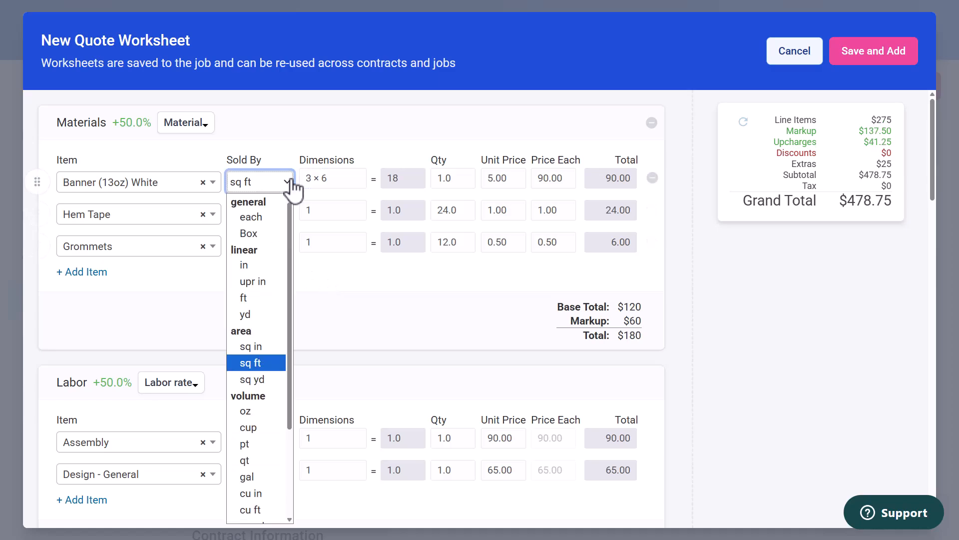
pyautogui.click(332, 266)
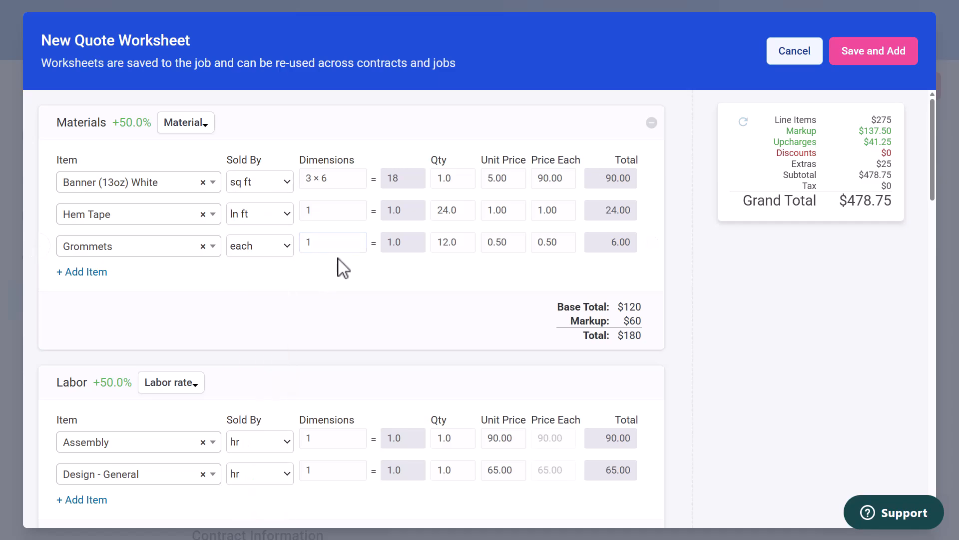
# Set the grommet quantity to 16 and the hem tape quantity to 32
pyautogui.doubleClick(455, 242)
pyautogui.write('16')
pyautogui.click(455, 211)
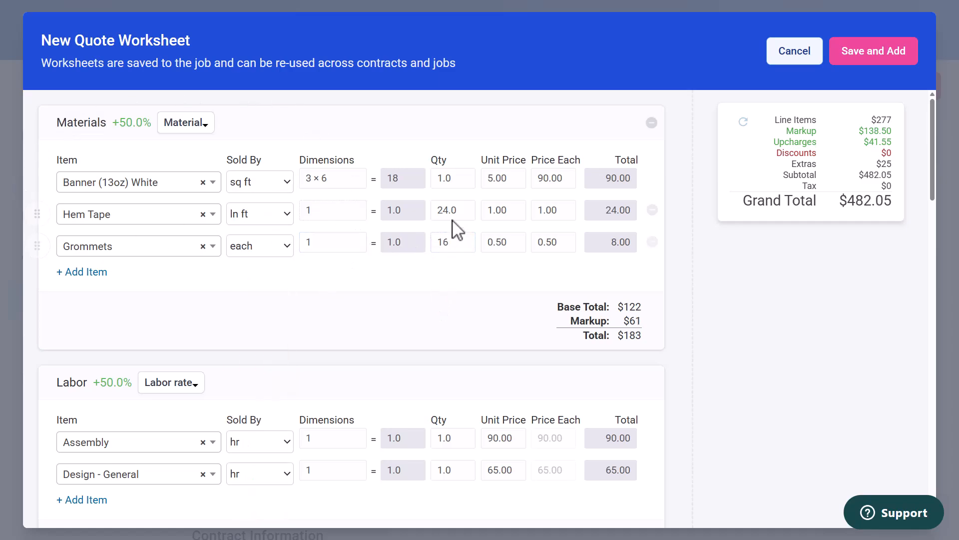
pyautogui.doubleClick(461, 212)
pyautogui.write('32')
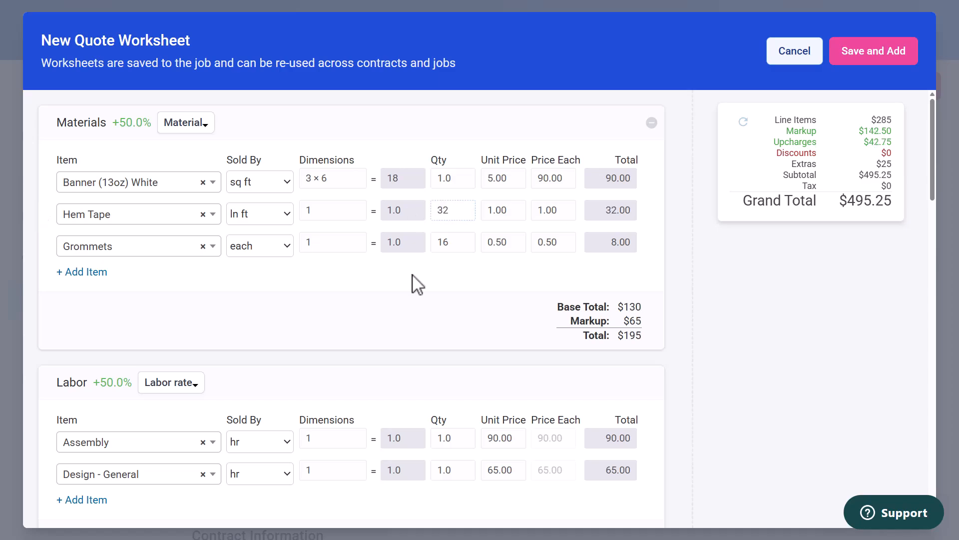
# Remove the Design - General labor line from the worksheet
pyautogui.click(416, 284)
pyautogui.scroll(-2, 414, 283)
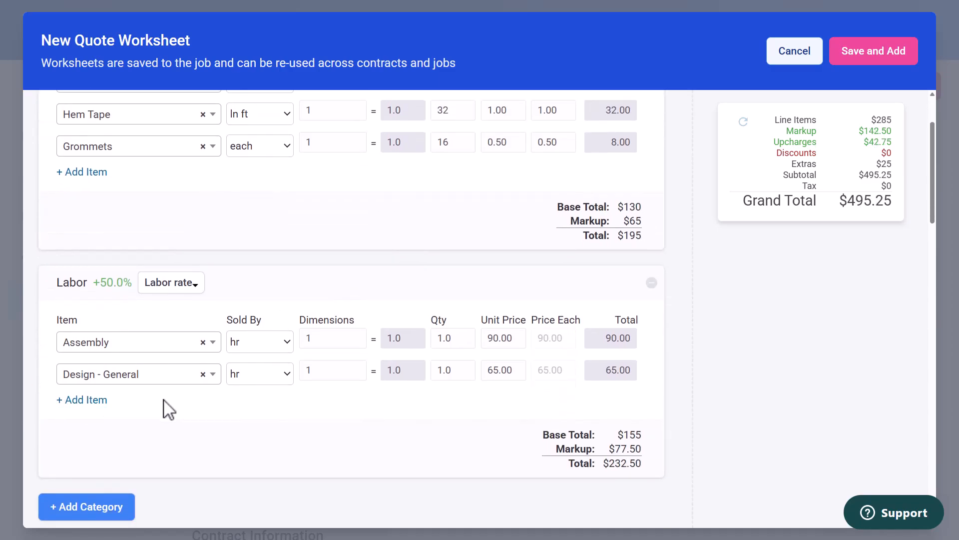
pyautogui.click(652, 370)
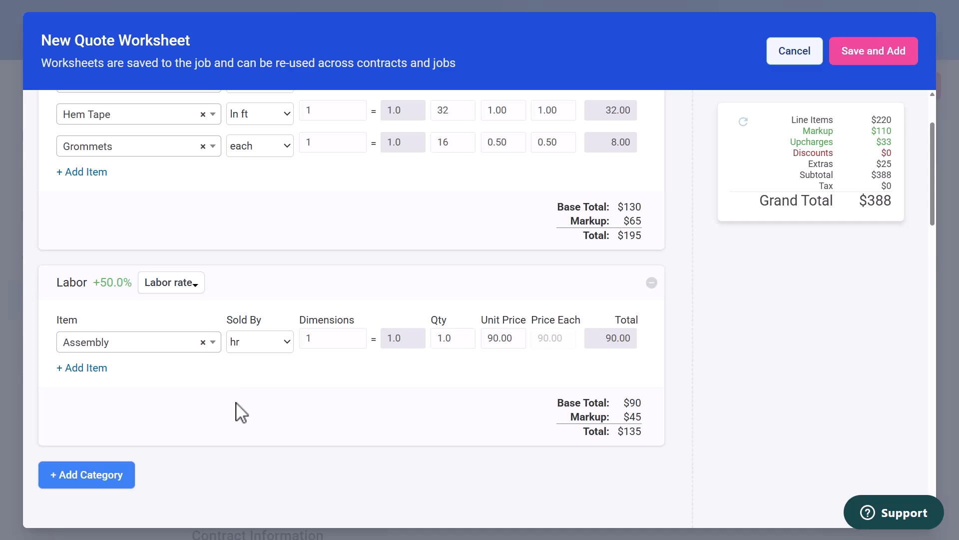
pyautogui.scroll(-1, 238, 404)
pyautogui.scroll(-3, 242, 412)
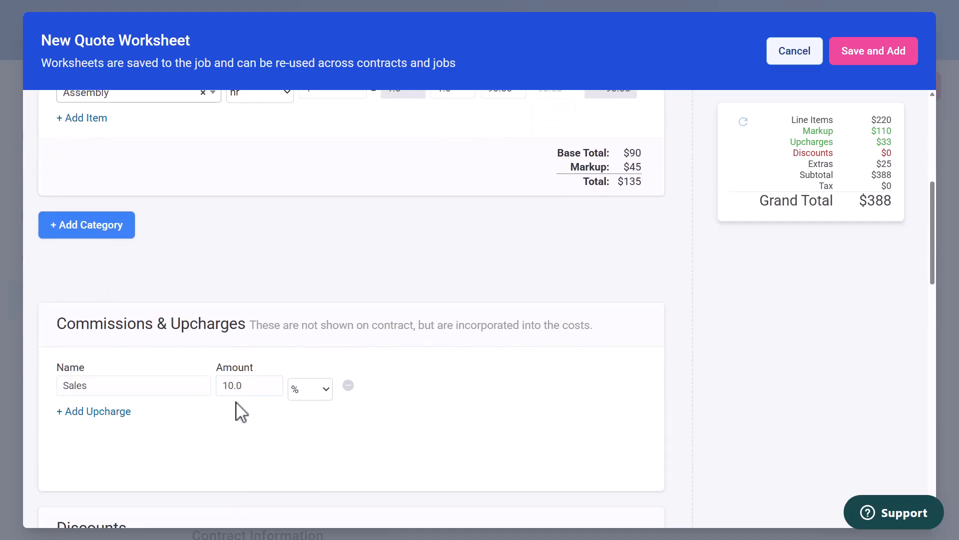
# Apply the Non-Profit tax to the worksheet
pyautogui.scroll(-4, 241, 412)
pyautogui.scroll(-5, 241, 408)
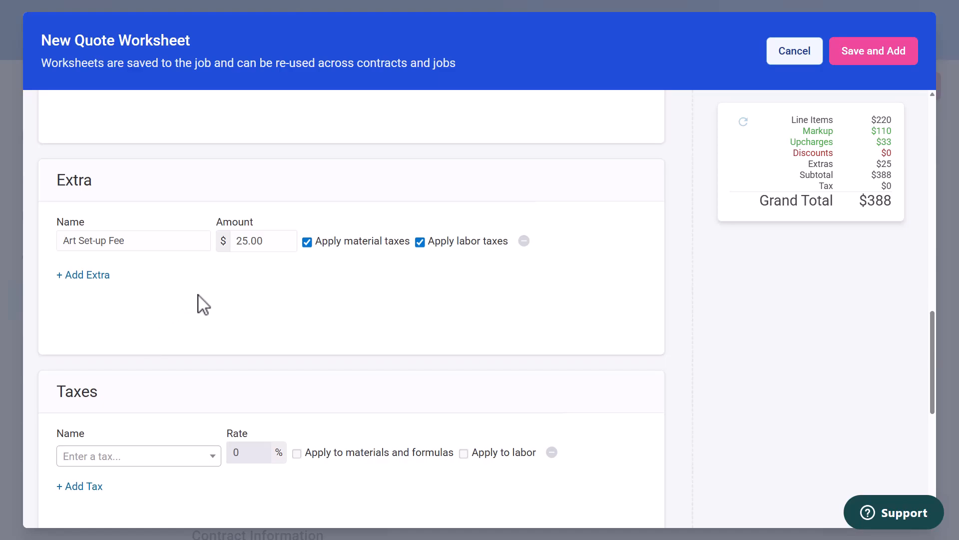
pyautogui.scroll(-2, 203, 305)
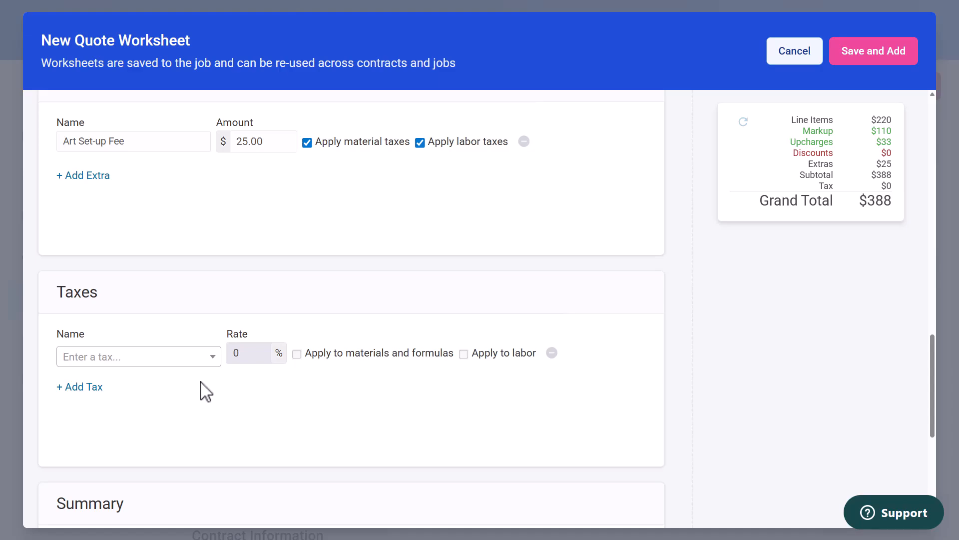
pyautogui.click(213, 357)
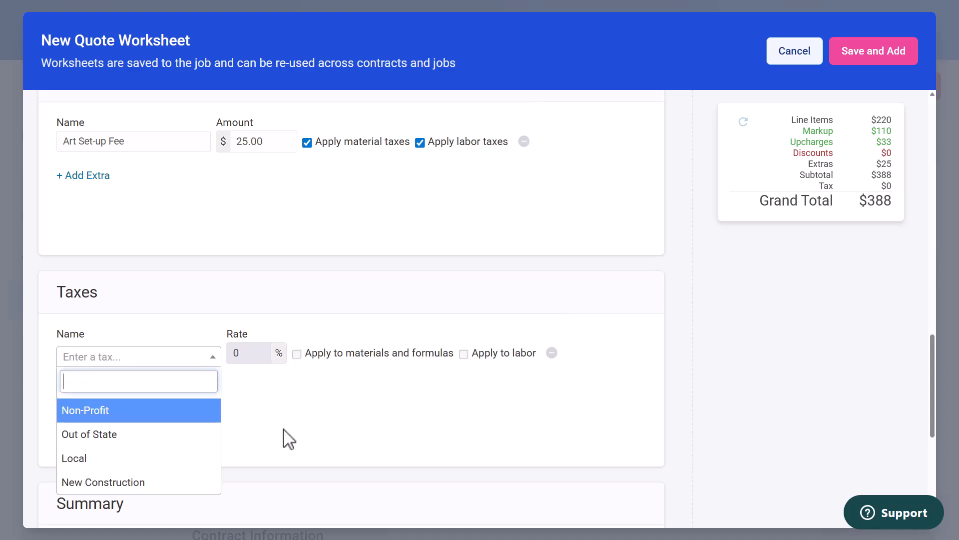
pyautogui.press('Return')
# Save the worksheet and add it to the new contract
pyautogui.scroll(-4, 328, 439)
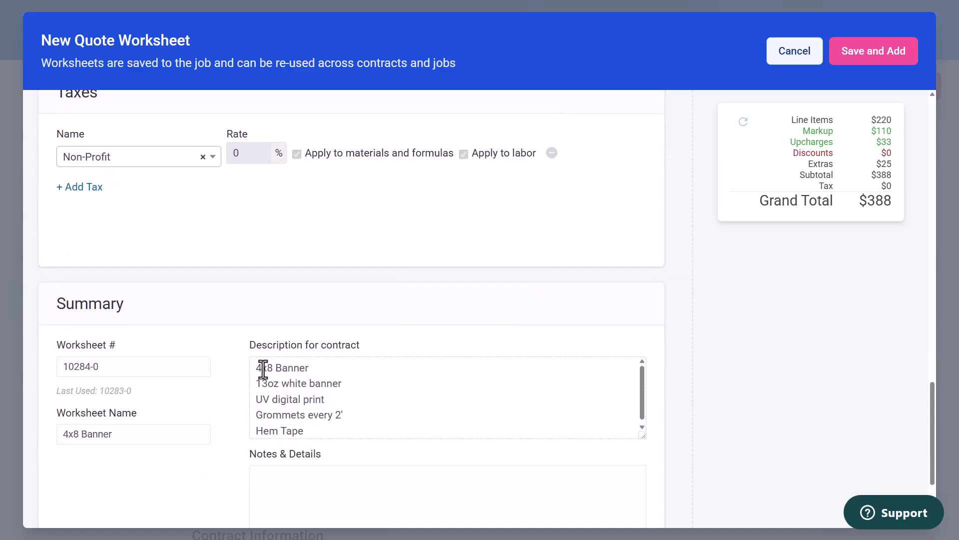
pyautogui.scroll(5, 363, 435)
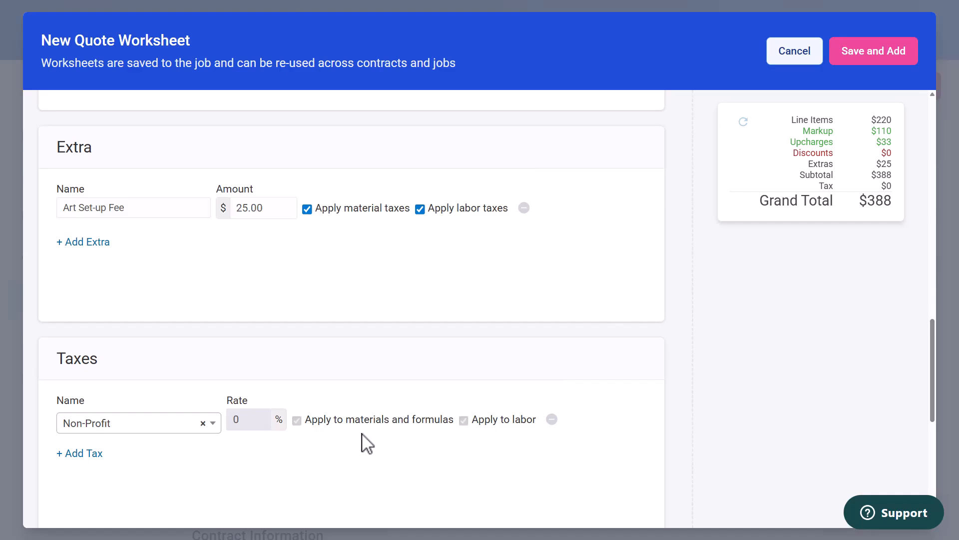
pyautogui.scroll(10, 361, 434)
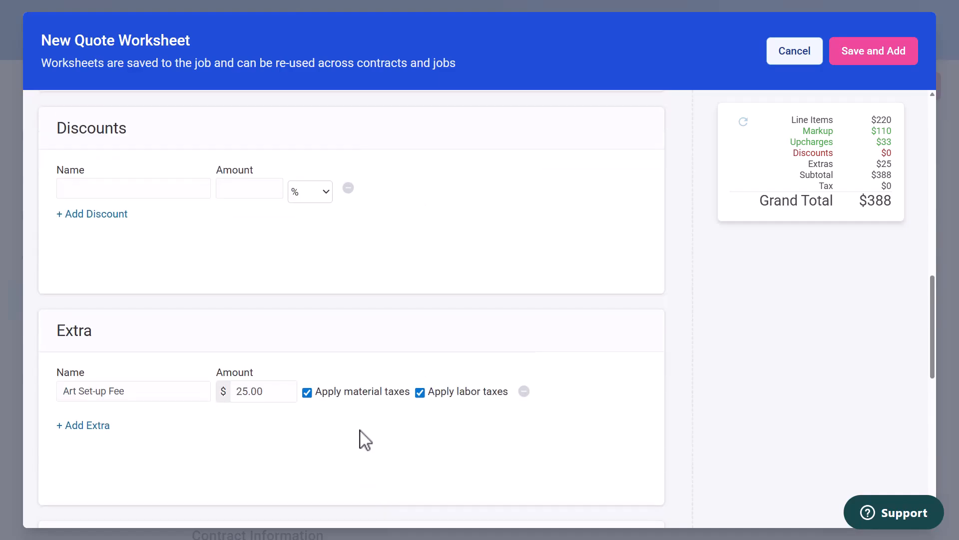
pyautogui.click(868, 52)
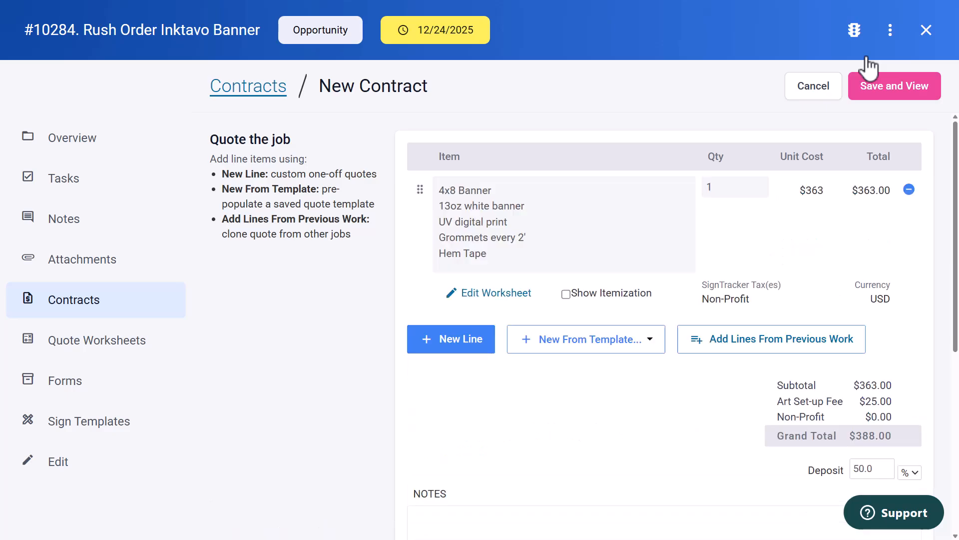
# Save the contract, view it, and show its line-item itemization
pyautogui.click(893, 92)
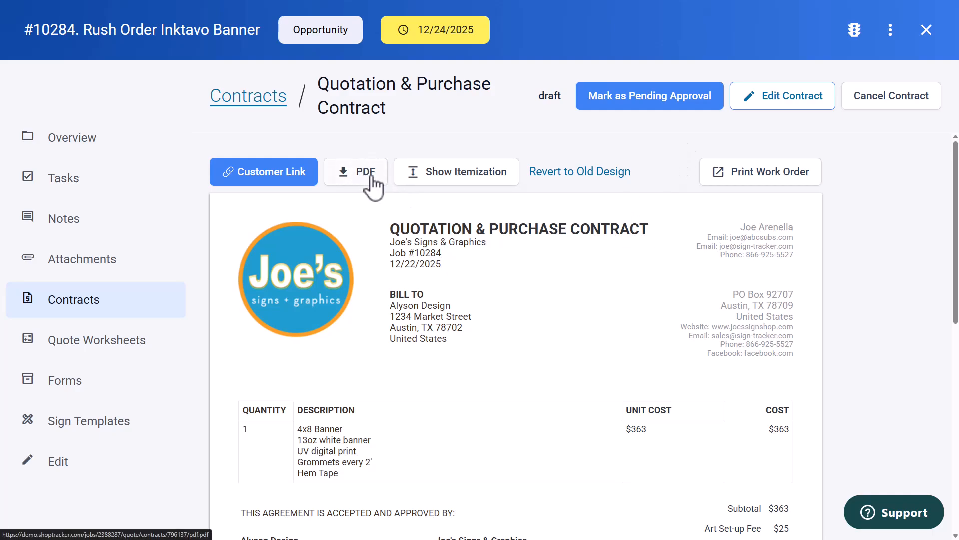
pyautogui.click(489, 172)
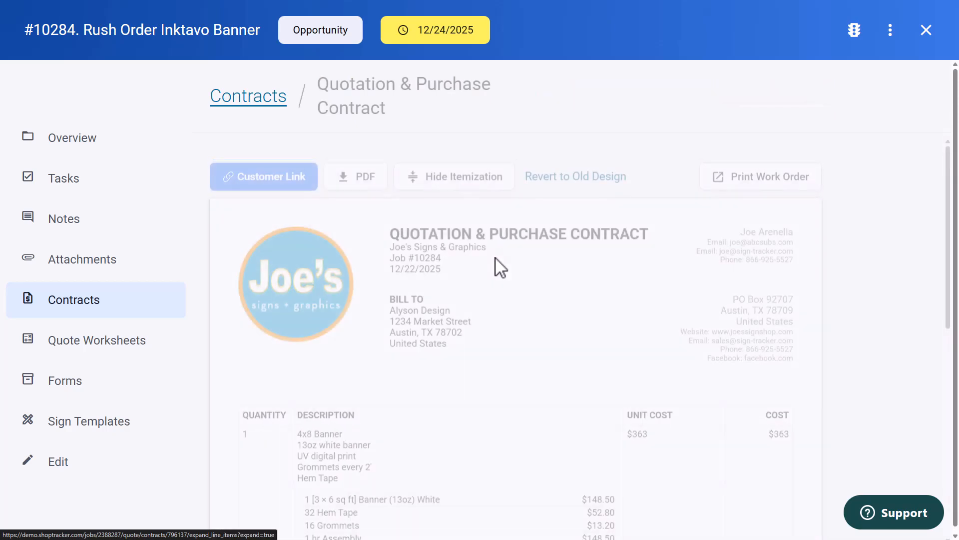
pyautogui.scroll(-4, 524, 310)
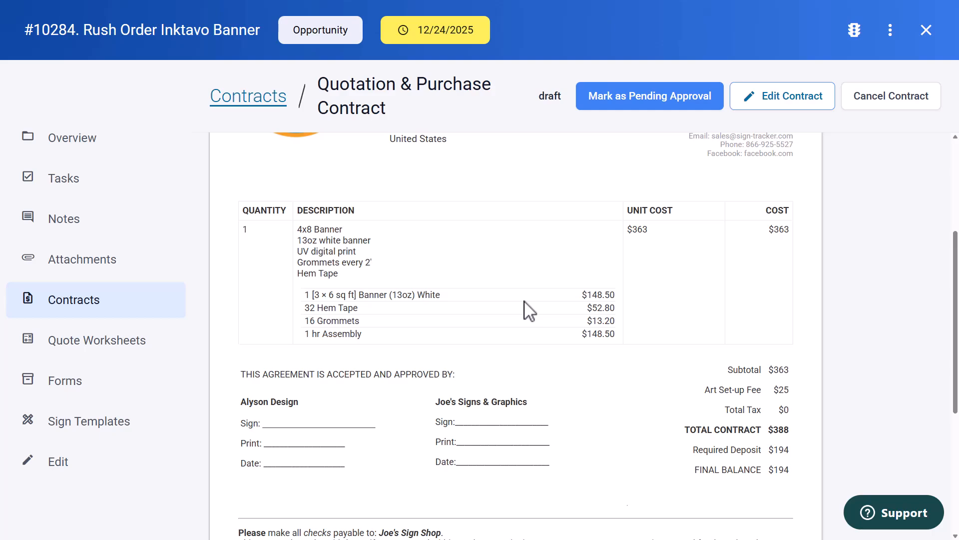
pyautogui.scroll(4, 527, 310)
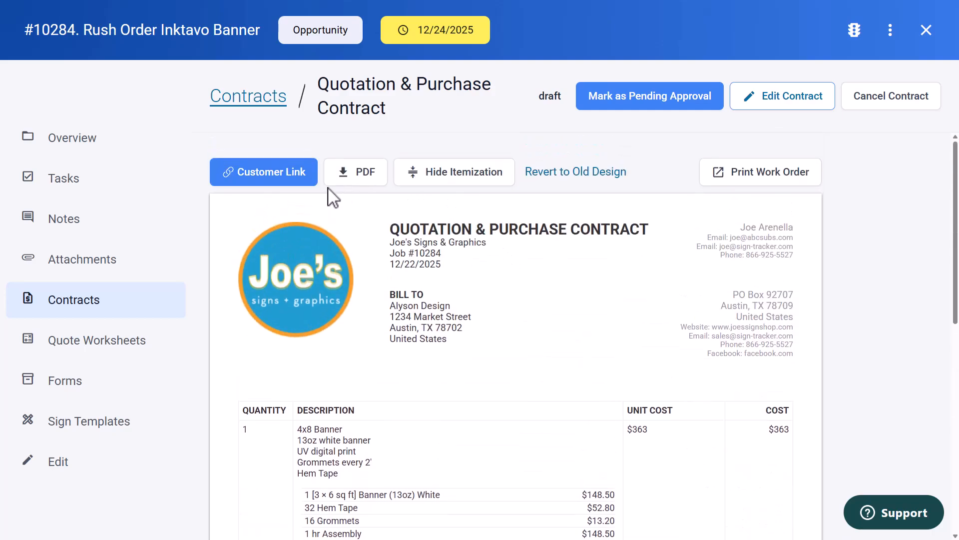
# Open the contract's customer link and approve the proposal by adopting a signature with the client's name
pyautogui.click(298, 184)
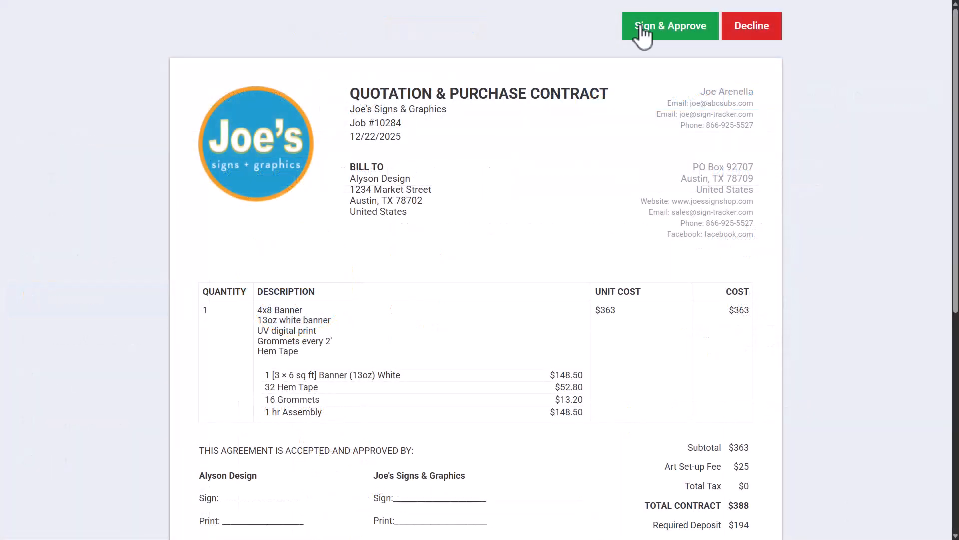
pyautogui.click(643, 34)
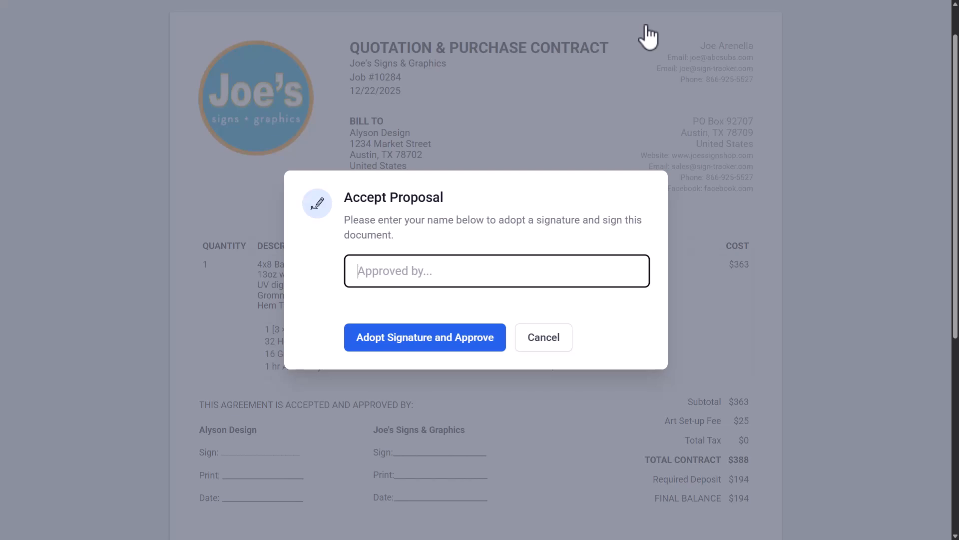
pyautogui.write('Alyson')
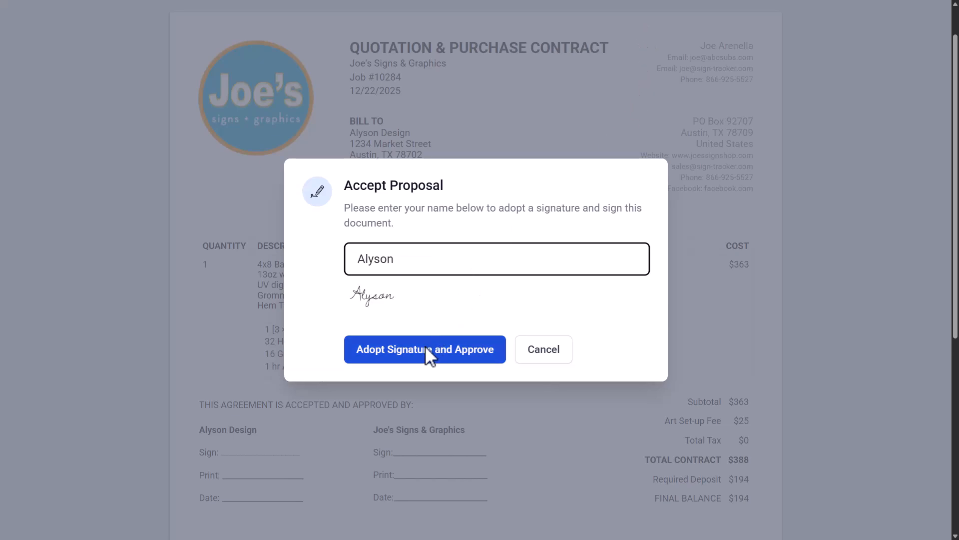
pyautogui.click(425, 346)
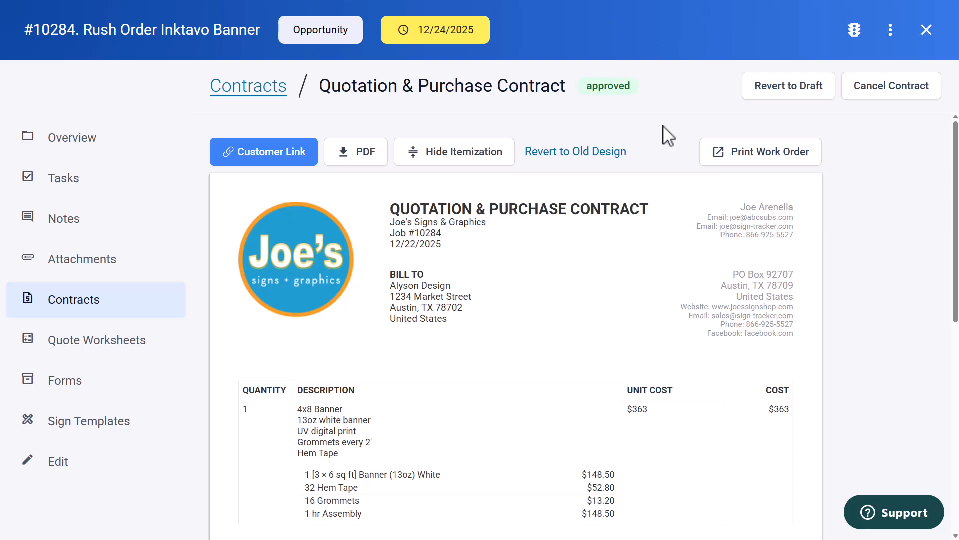
# Move the job to the Design stage
pyautogui.click(342, 33)
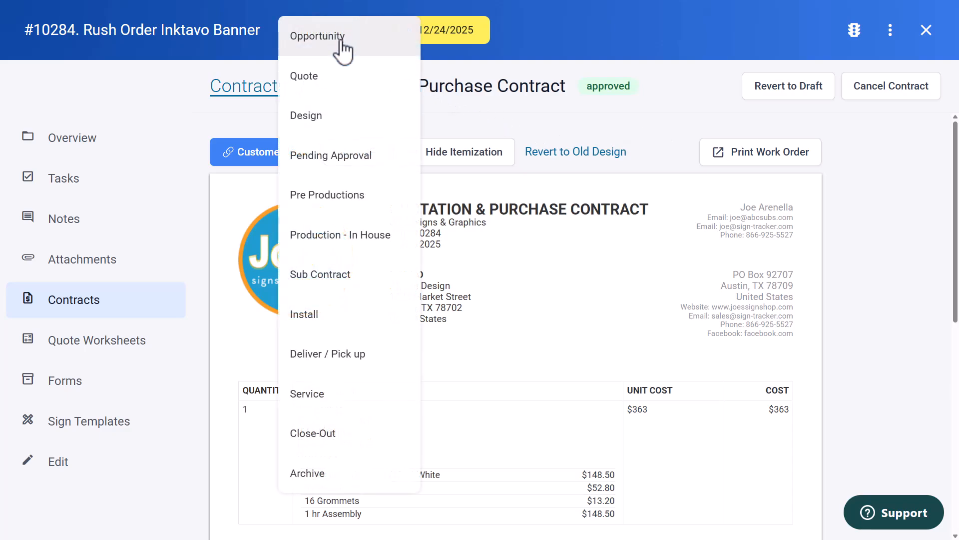
pyautogui.click(327, 128)
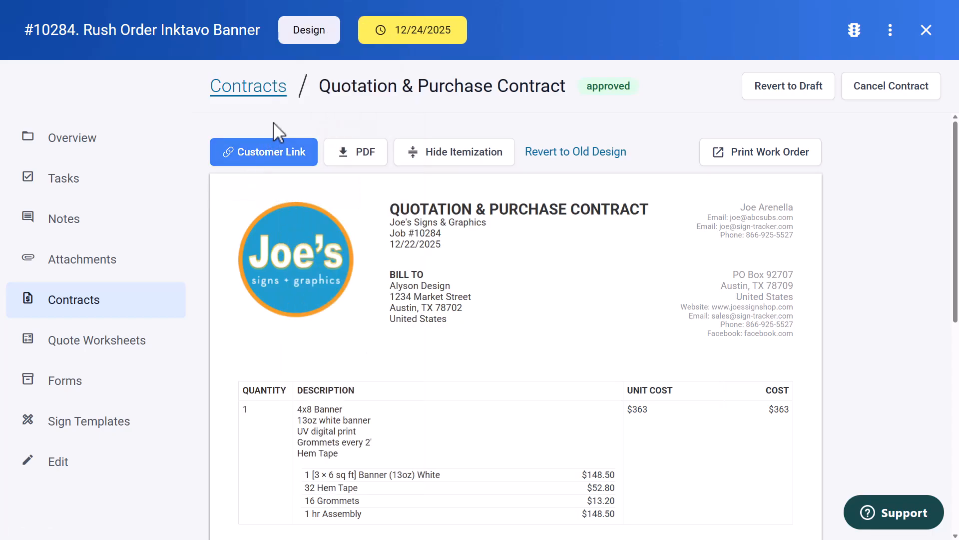
# Review the job's quote worksheets, forms, sign templates and overview sections
pyautogui.click(119, 341)
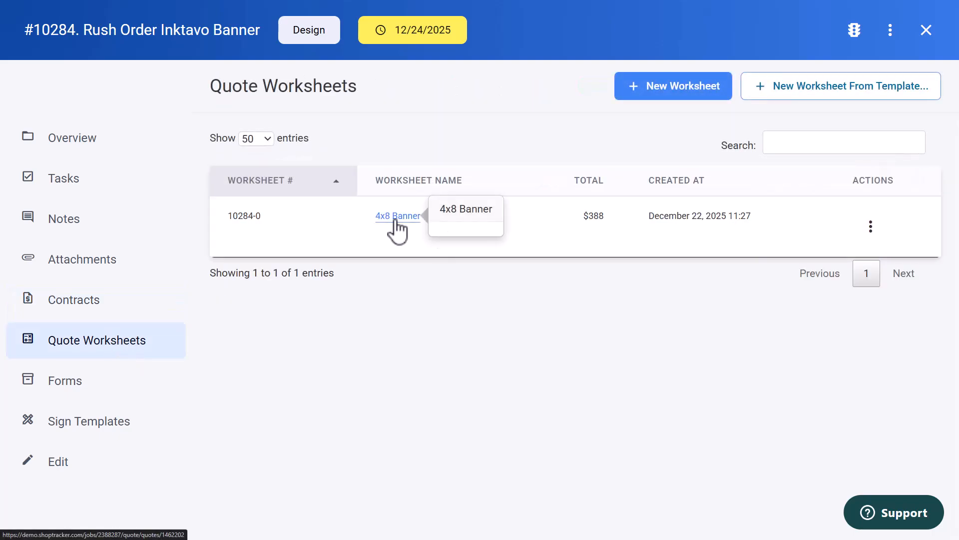
pyautogui.click(80, 397)
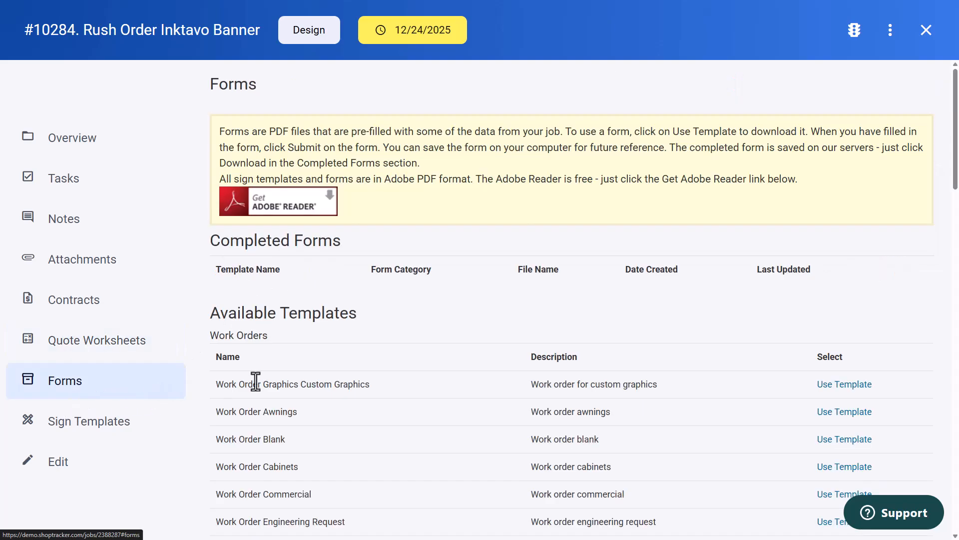
pyautogui.click(843, 384)
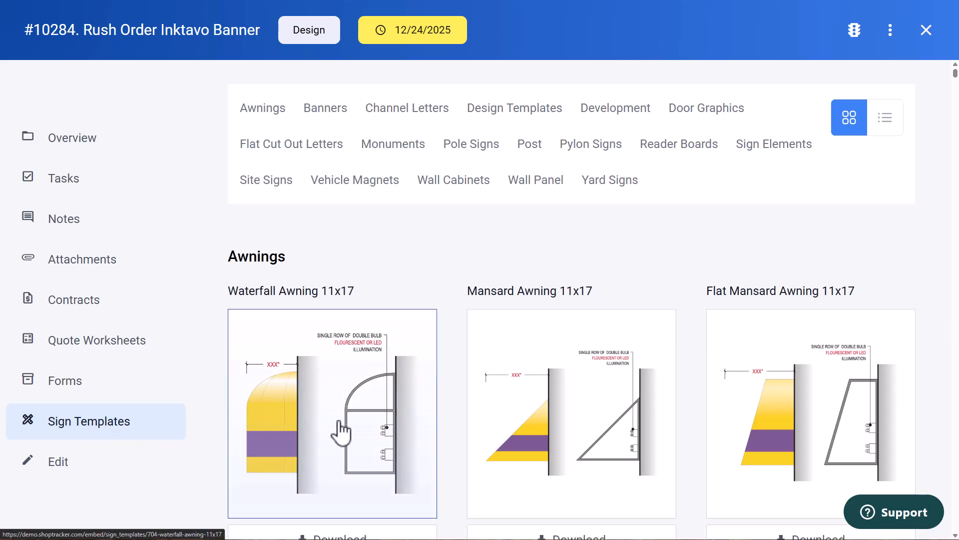
pyautogui.scroll(-10, 341, 433)
pyautogui.click(583, 349)
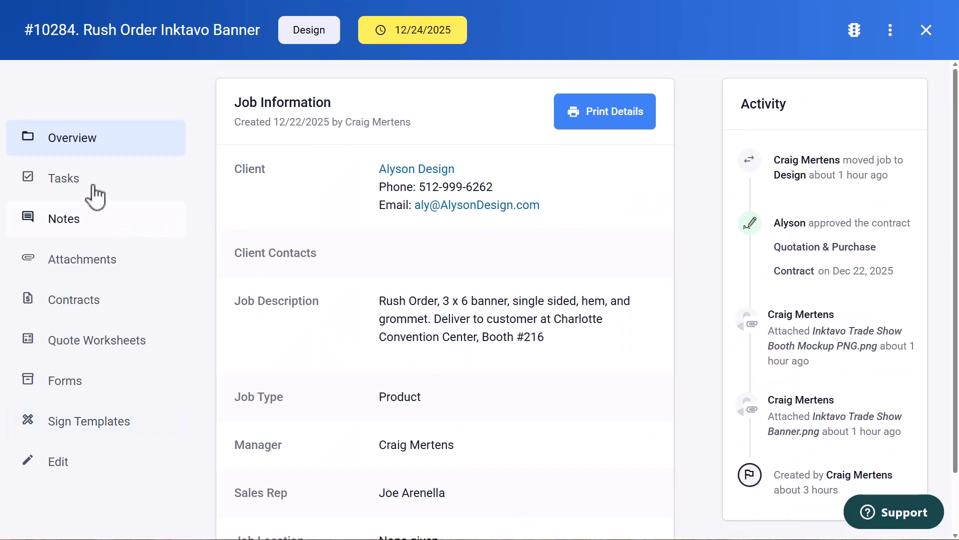
# Apply the Banner with Team task template to the job's tasks
pyautogui.click(66, 179)
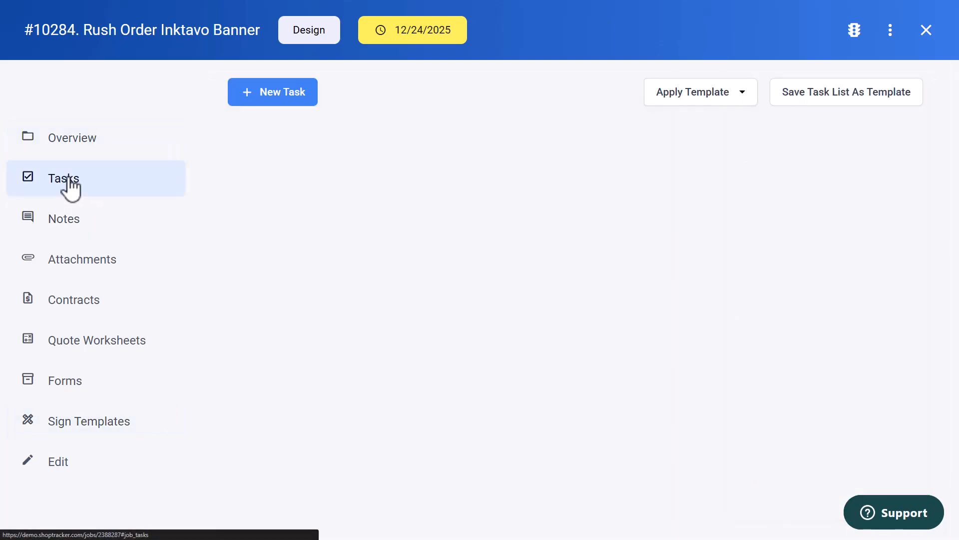
pyautogui.click(743, 95)
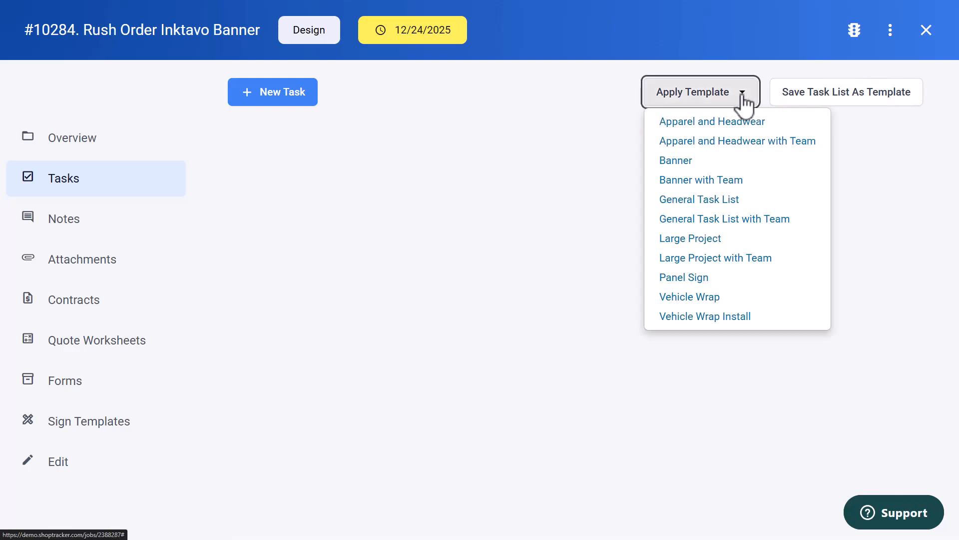
pyautogui.click(690, 181)
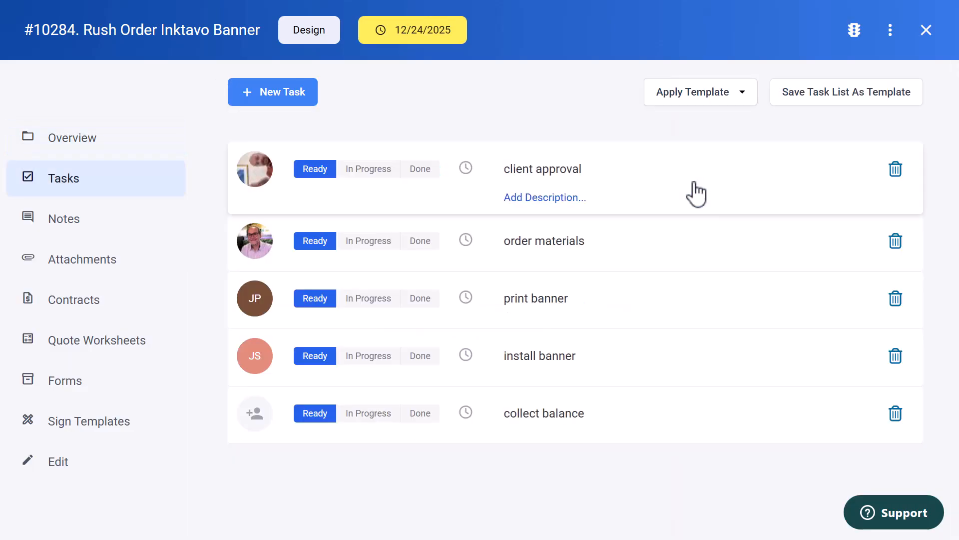
# Assign the collect balance task to an employee
pyautogui.click(266, 400)
pyautogui.click(359, 415)
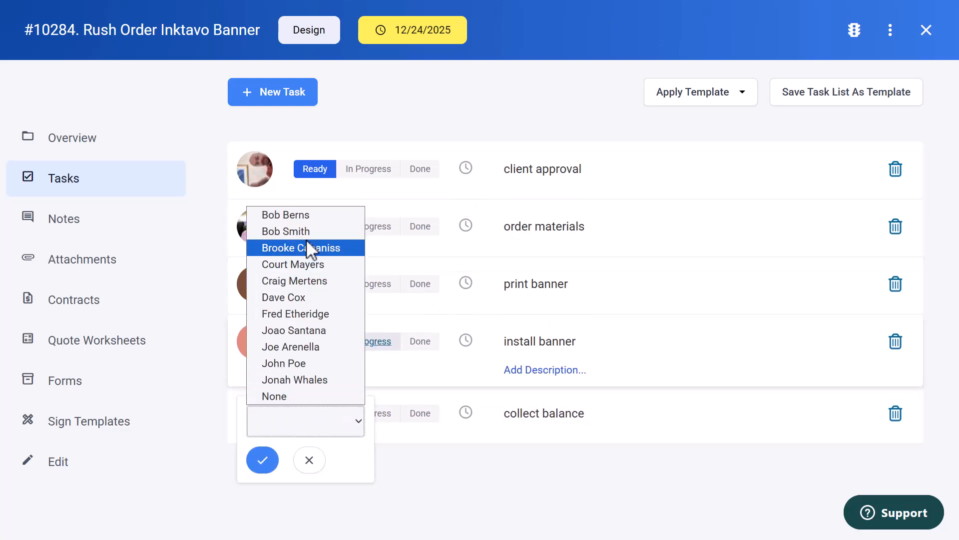
pyautogui.click(278, 246)
pyautogui.click(263, 450)
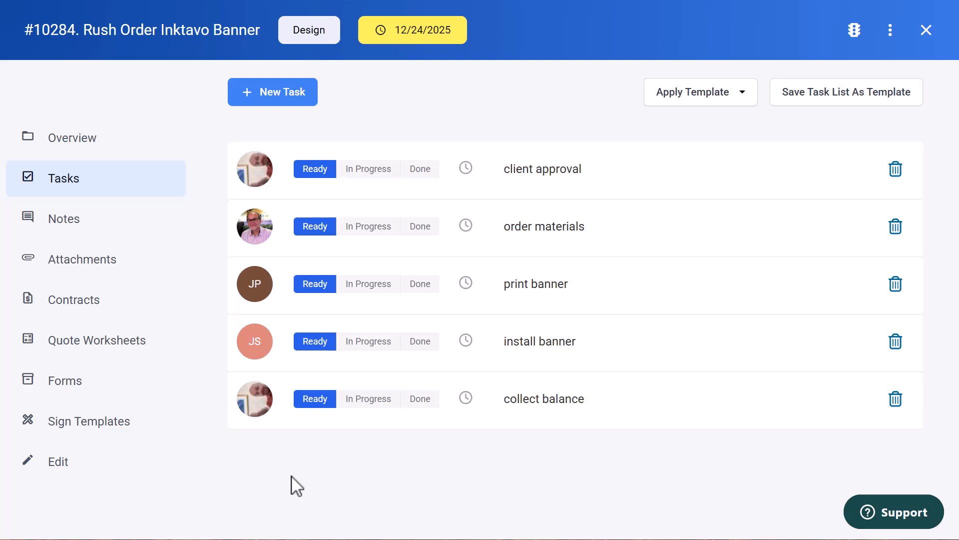
# Close the job and move its card from Design to Pre Productions on the job board
pyautogui.click(927, 30)
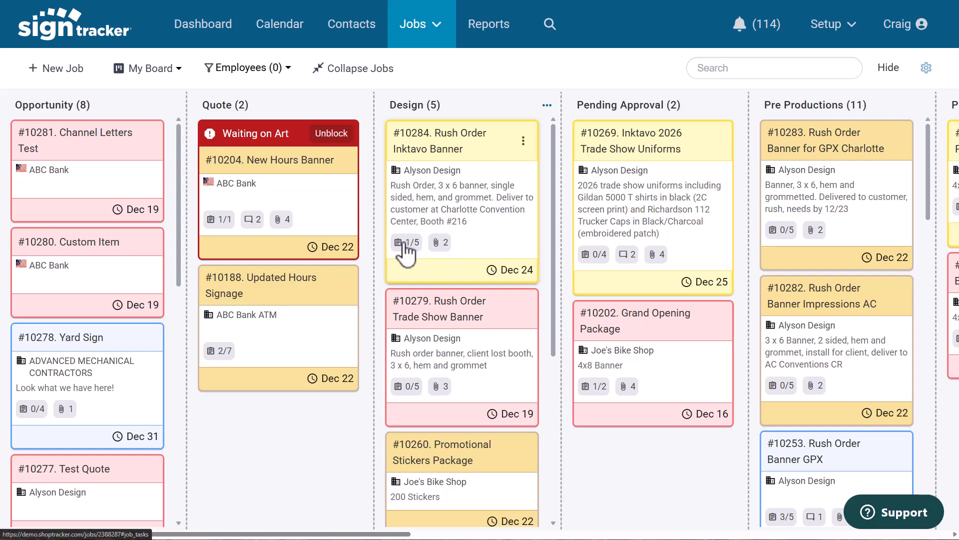
pyautogui.moveTo(489, 153); pyautogui.dragTo(857, 151)
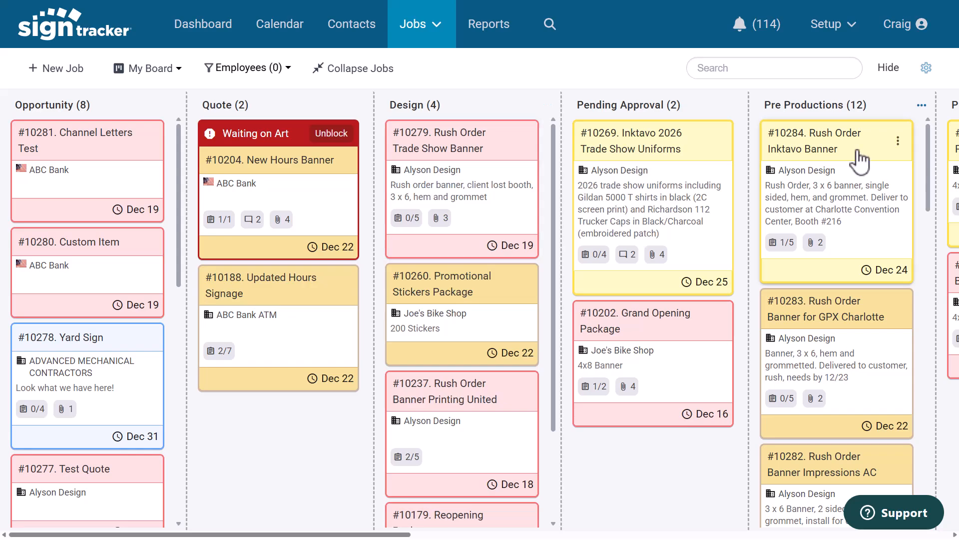
# Scroll across the job board and examine the stages included in each saved board view
pyautogui.moveTo(398, 534); pyautogui.dragTo(554, 536)
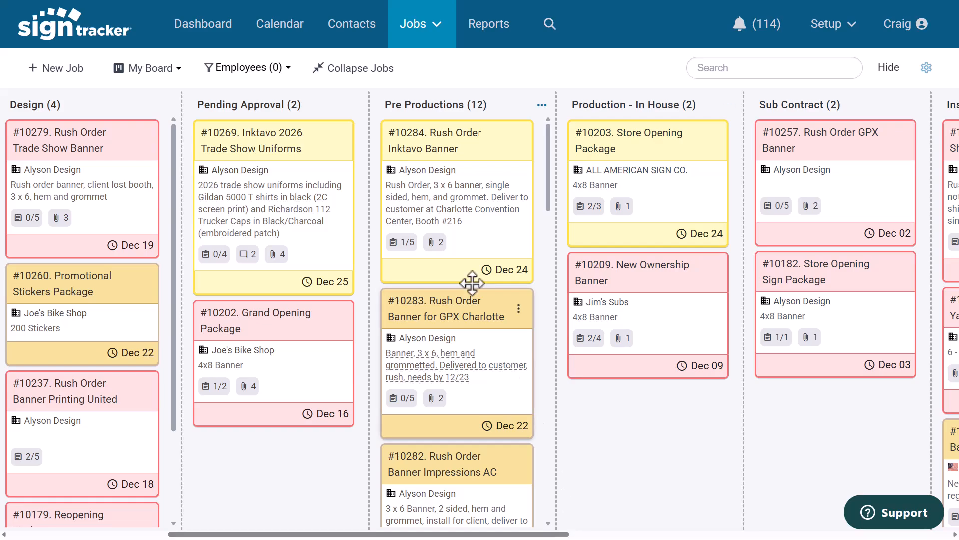
pyautogui.click(180, 78)
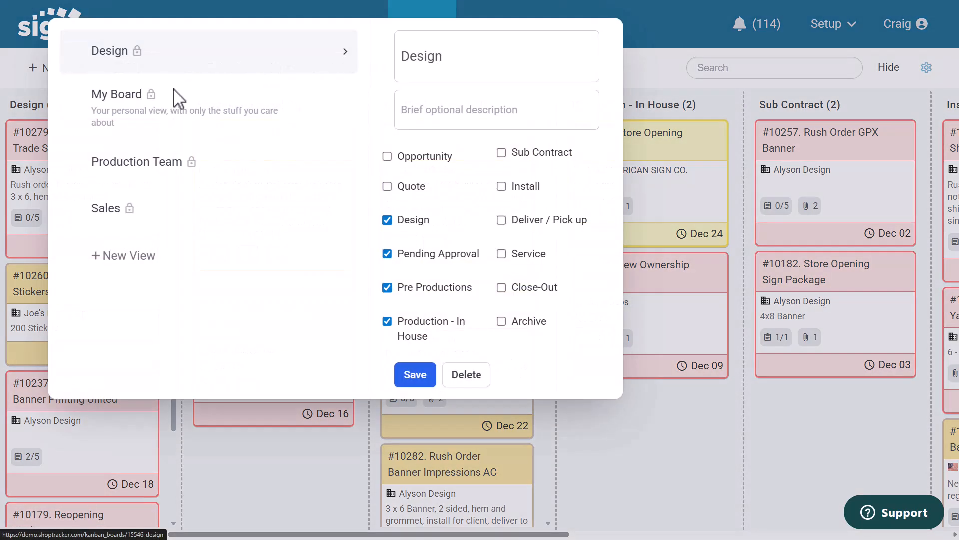
pyautogui.click(130, 217)
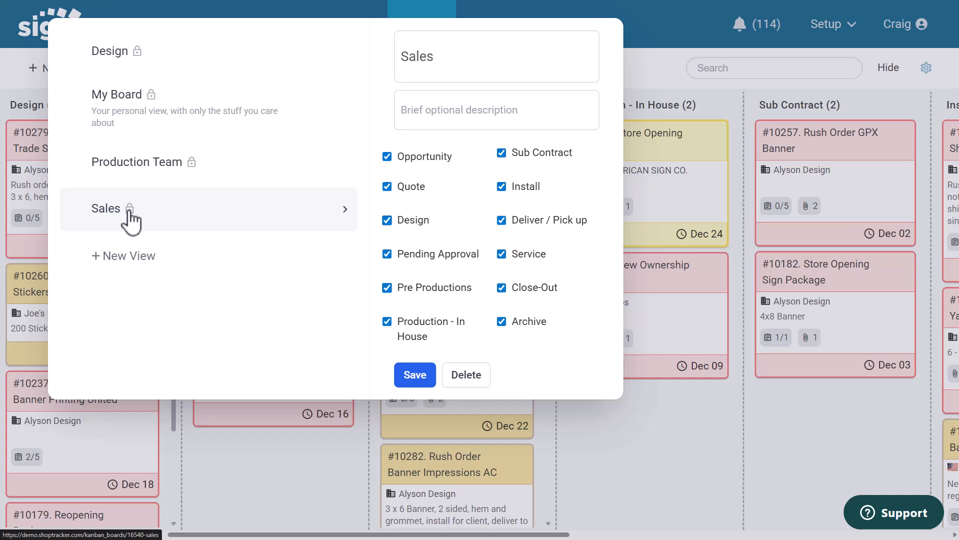
pyautogui.click(146, 173)
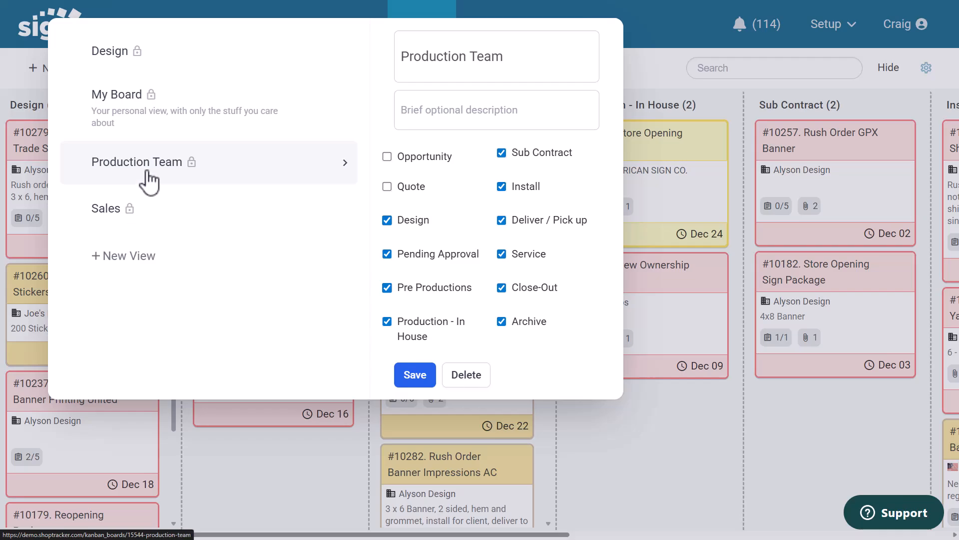
pyautogui.click(148, 118)
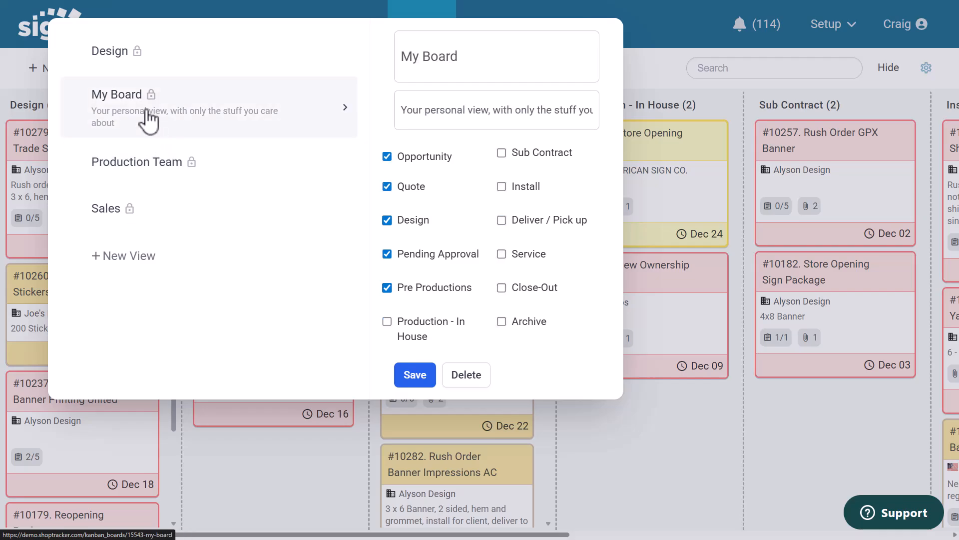
pyautogui.click(148, 118)
# Open the job list
pyautogui.click(437, 31)
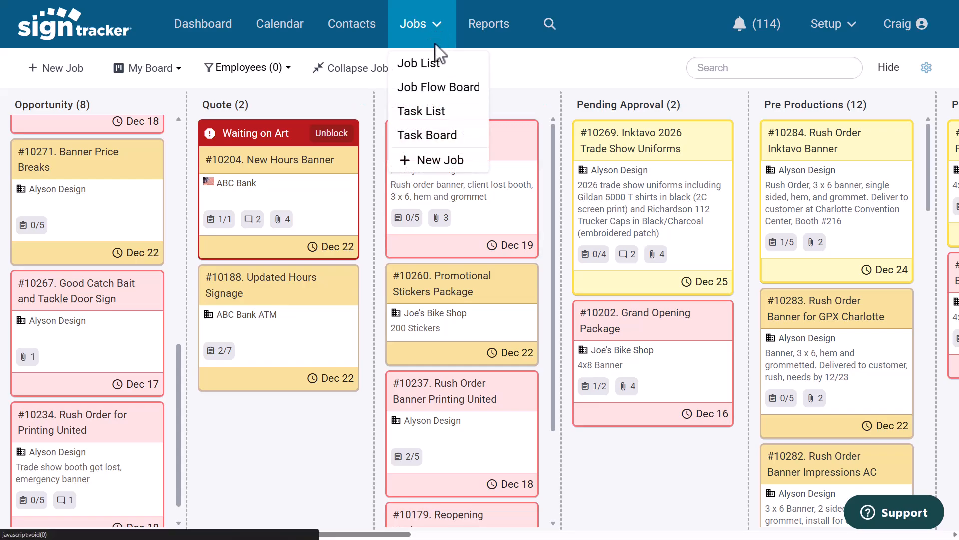
pyautogui.click(433, 71)
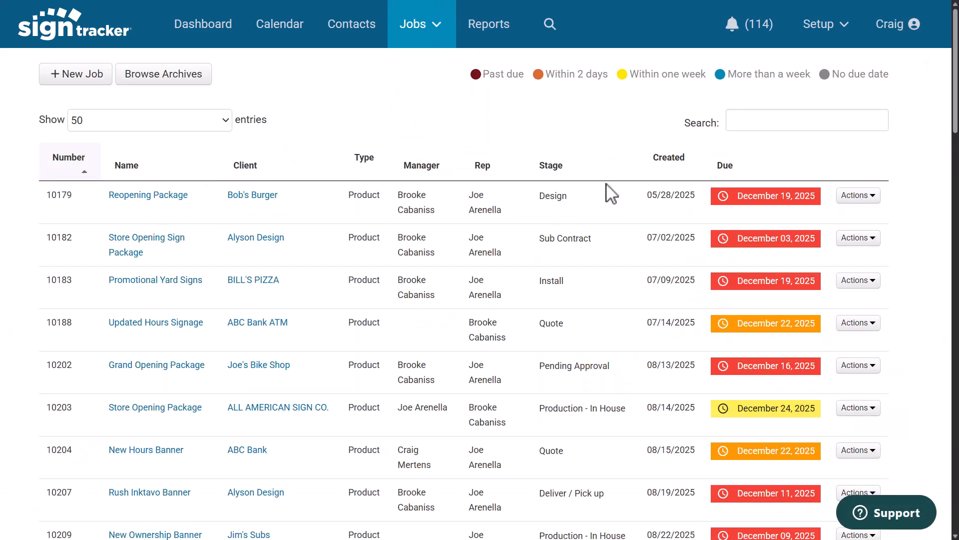
# Sort the job list by due date
pyautogui.click(622, 173)
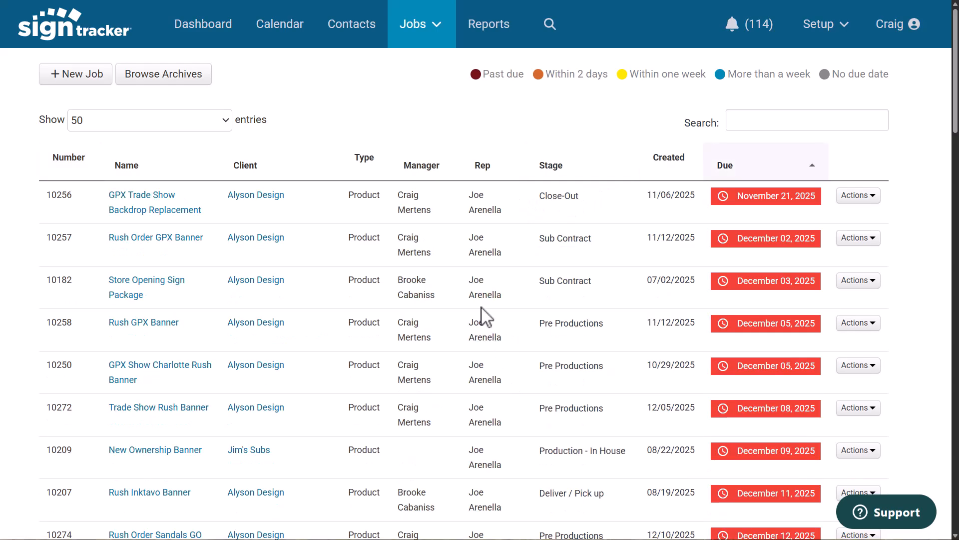
# Open the task list and view the not-done tasks for all employees
pyautogui.click(439, 28)
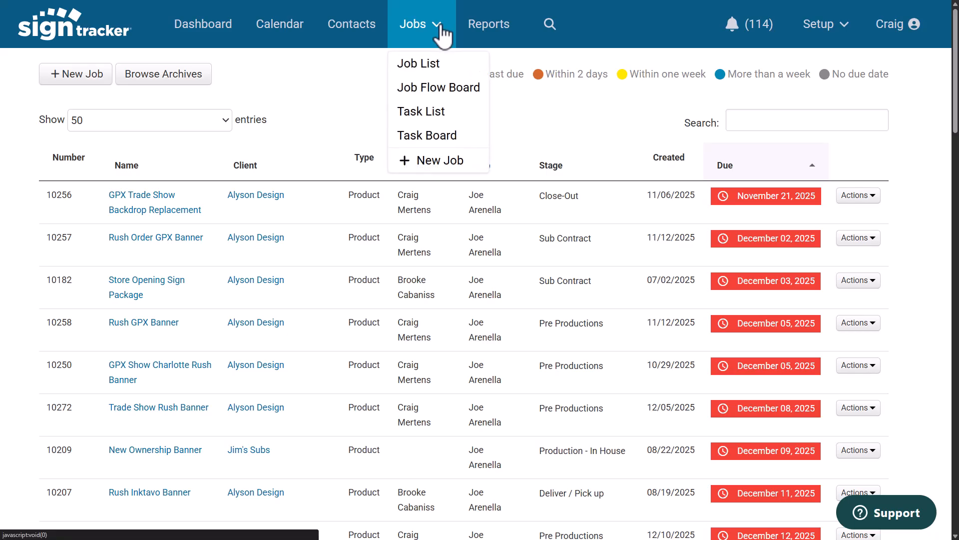
pyautogui.click(425, 116)
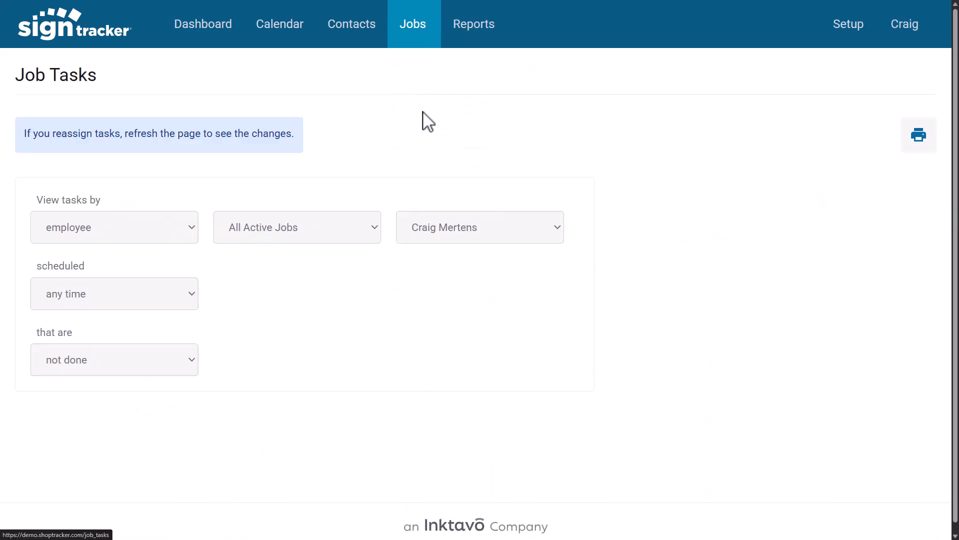
pyautogui.click(374, 231)
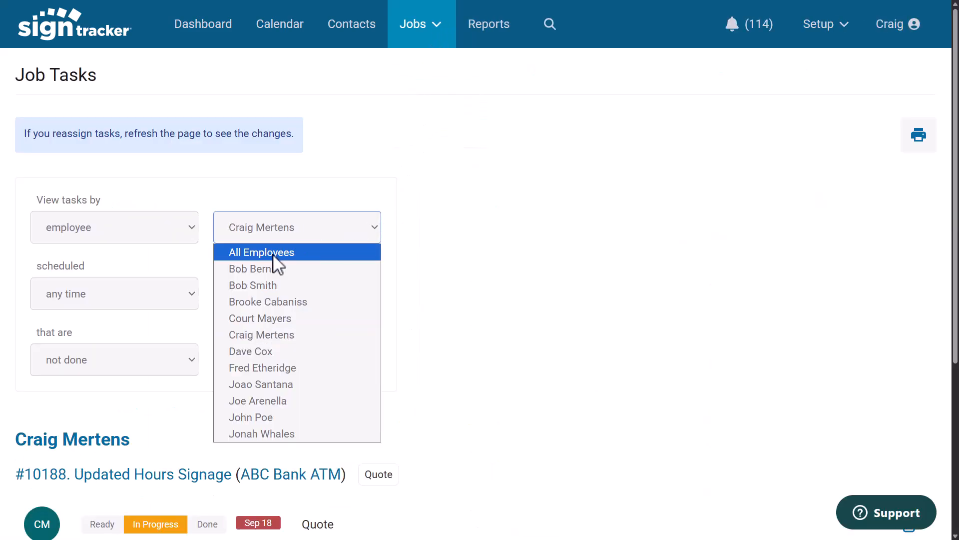
pyautogui.click(273, 255)
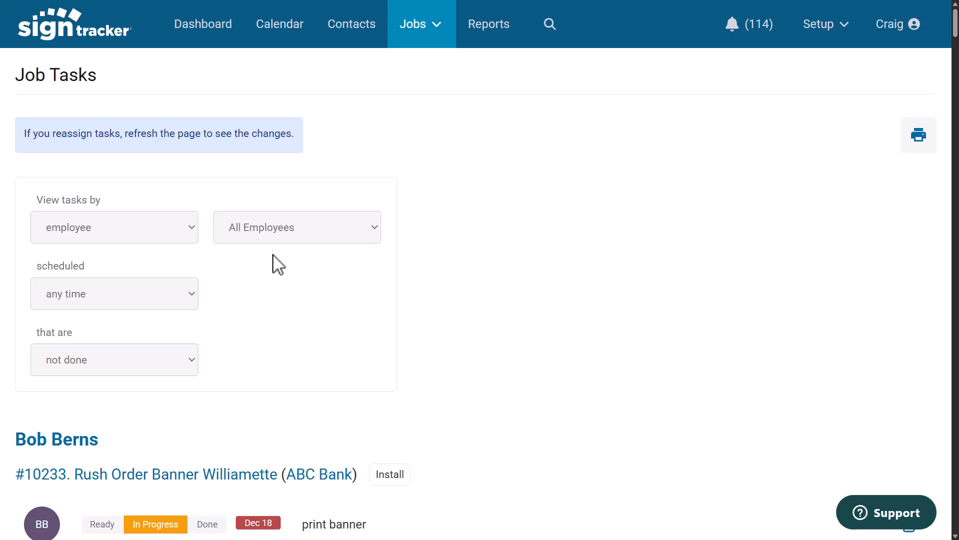
pyautogui.scroll(-5, 322, 347)
pyautogui.scroll(4, 324, 345)
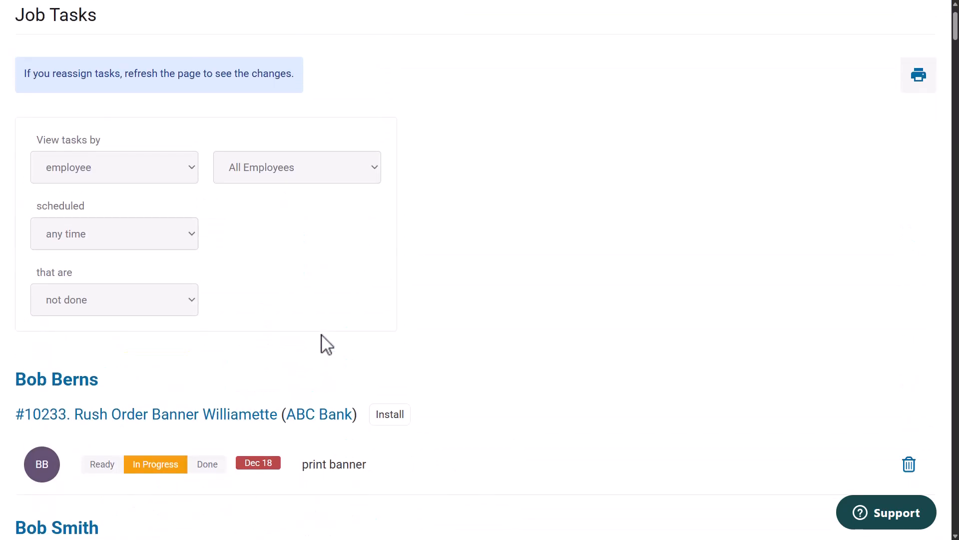
# Filter the task list to the current user's tasks and mark the Quote task on job 10188 done
pyautogui.click(372, 189)
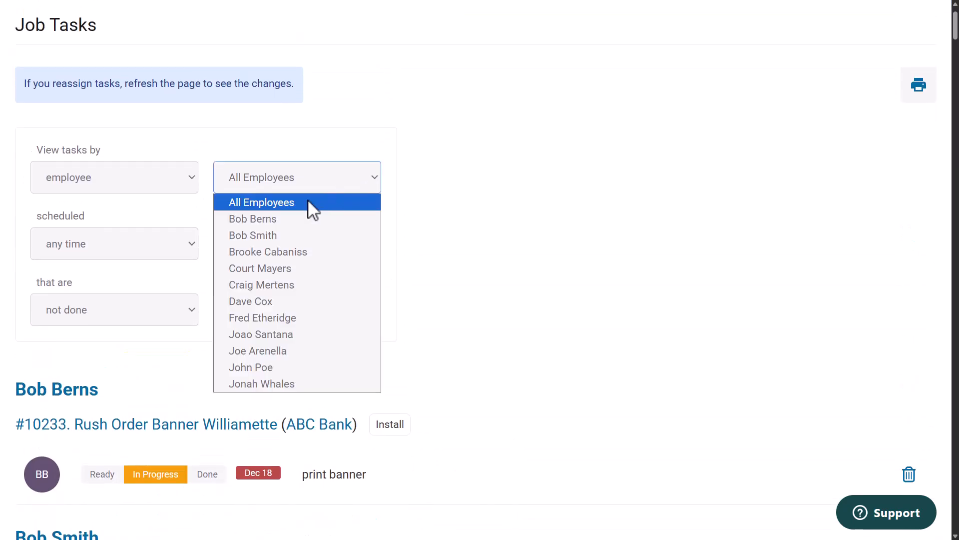
pyautogui.click(269, 284)
pyautogui.scroll(-4, 572, 364)
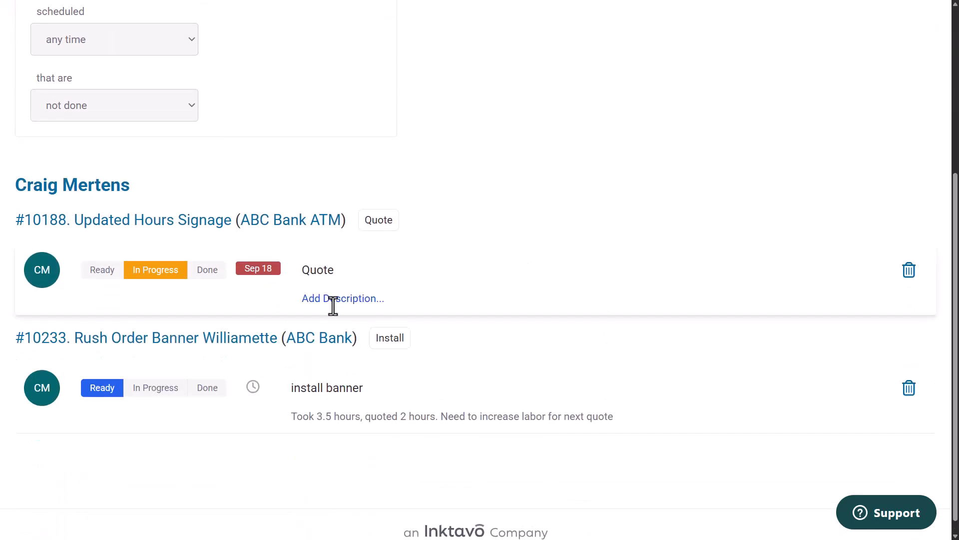
pyautogui.click(207, 272)
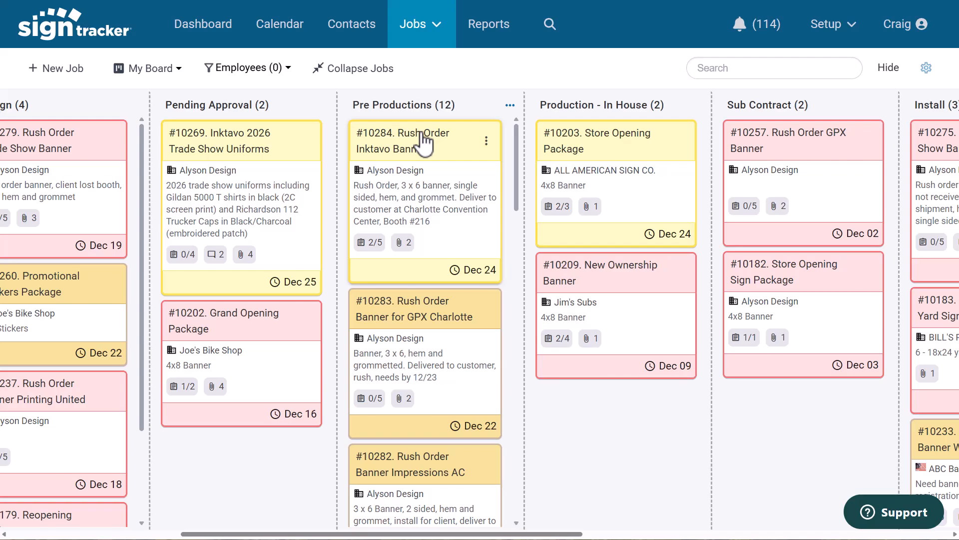
# Open the Rush Order Inktavo Banner job from the board and review its activity history
pyautogui.click(422, 140)
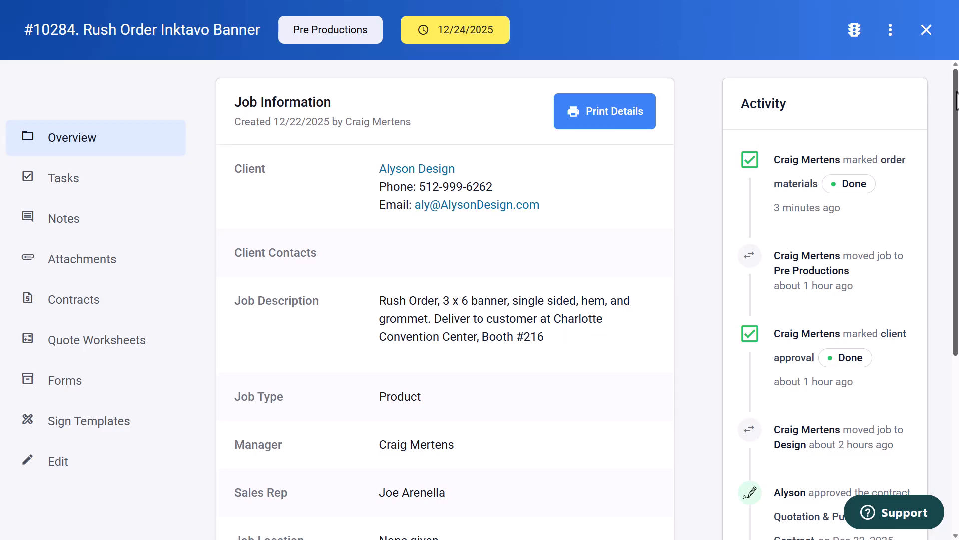
pyautogui.moveTo(956, 100); pyautogui.dragTo(953, 330)
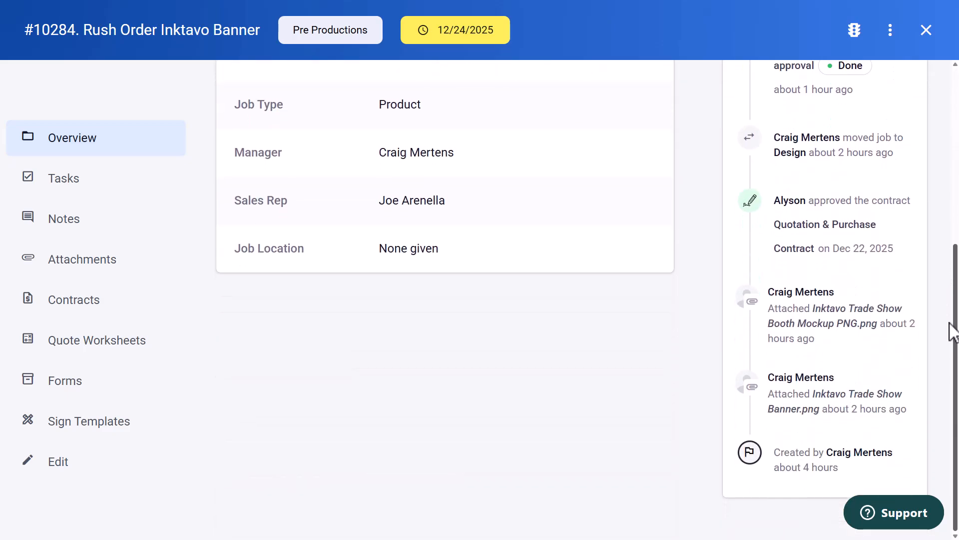
pyautogui.scroll(5, 951, 322)
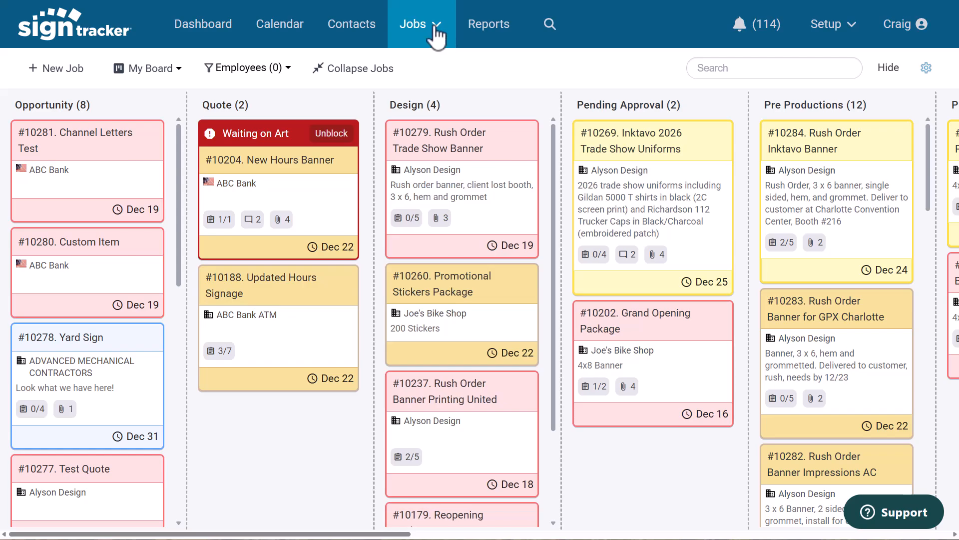
# Open the task board and examine the resource columns and the unassigned tasks
pyautogui.click(434, 29)
pyautogui.click(434, 142)
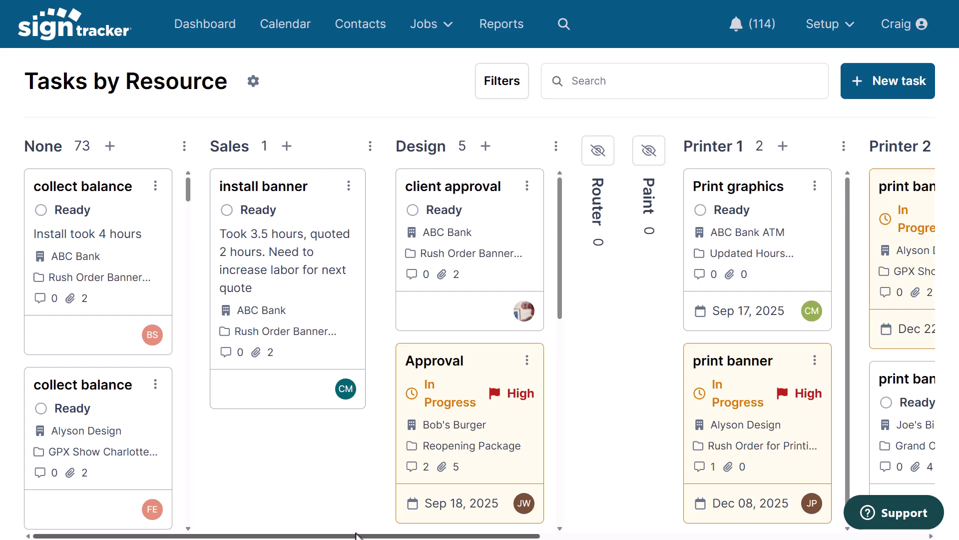
pyautogui.moveTo(356, 537); pyautogui.dragTo(671, 537)
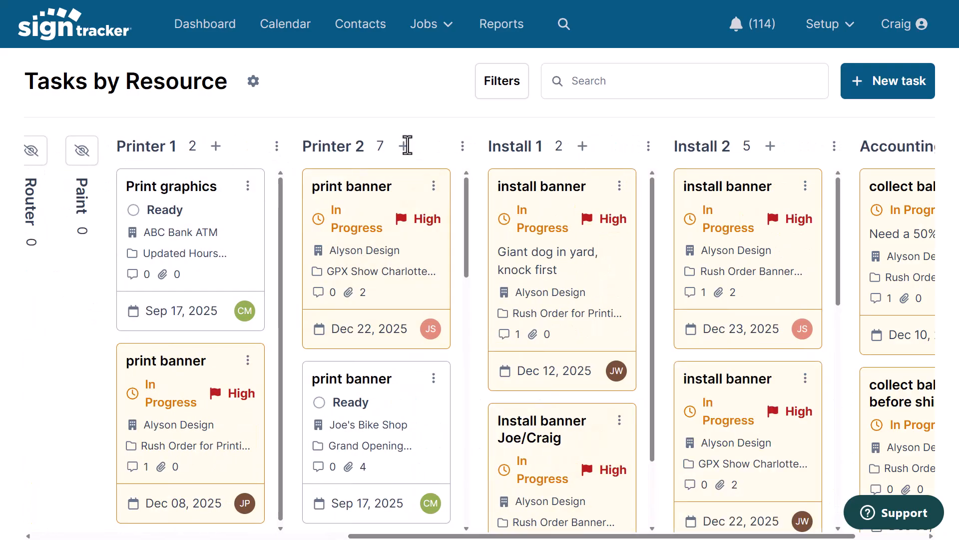
pyautogui.moveTo(498, 536); pyautogui.dragTo(183, 534)
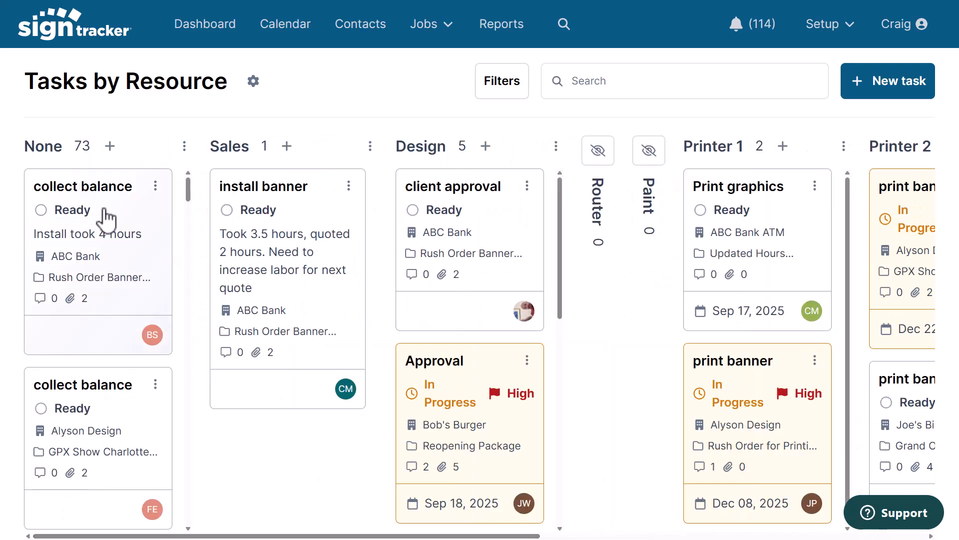
pyautogui.scroll(-1, 111, 227)
pyautogui.scroll(-10, 105, 352)
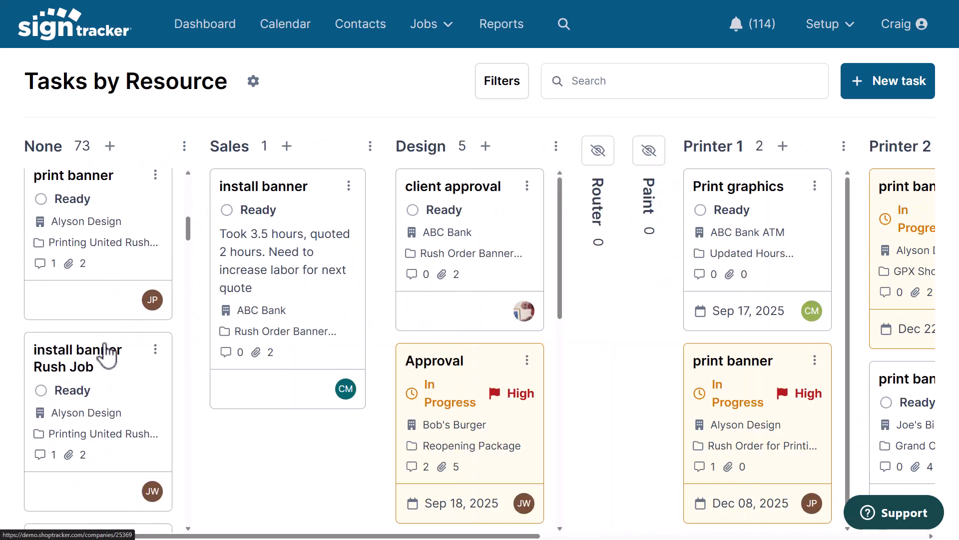
pyautogui.scroll(-2, 105, 352)
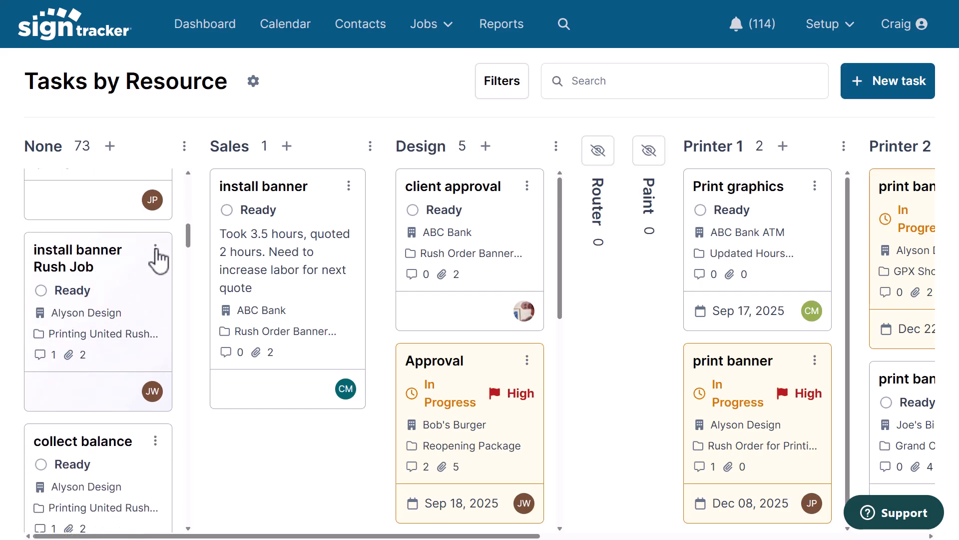
# Edit the install banner Rush Job task, assigning it to the Install 1 resource with a High flag
pyautogui.click(155, 248)
pyautogui.click(100, 276)
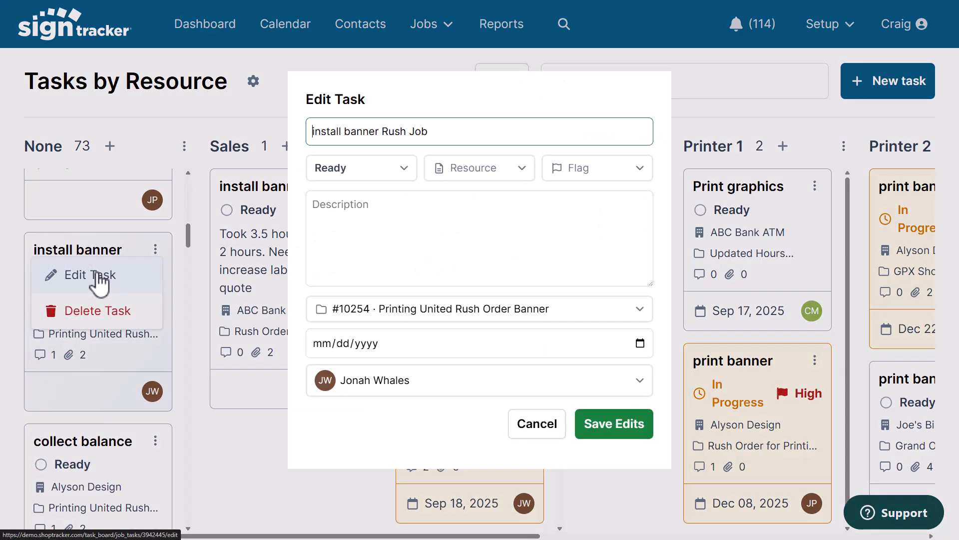
pyautogui.click(520, 169)
pyautogui.scroll(-3, 465, 282)
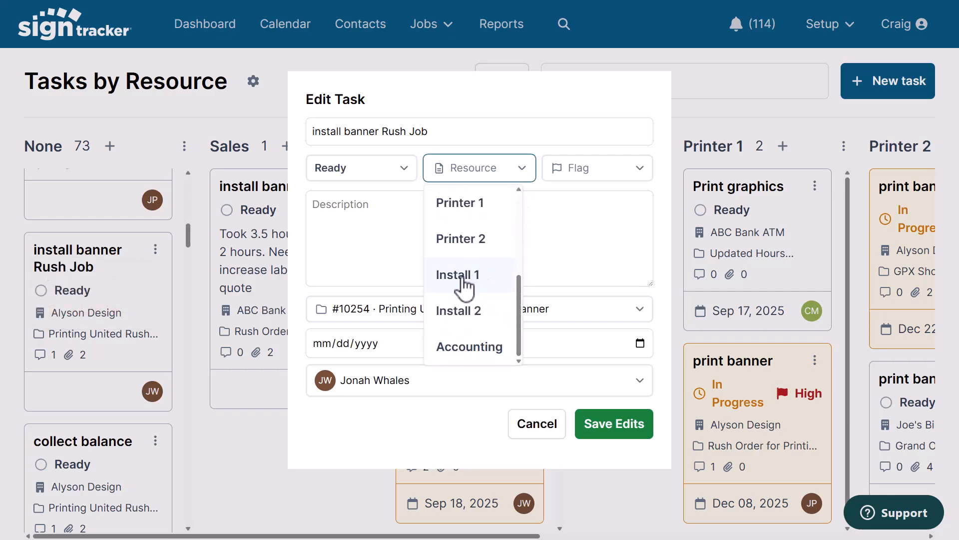
pyautogui.click(468, 288)
pyautogui.click(606, 173)
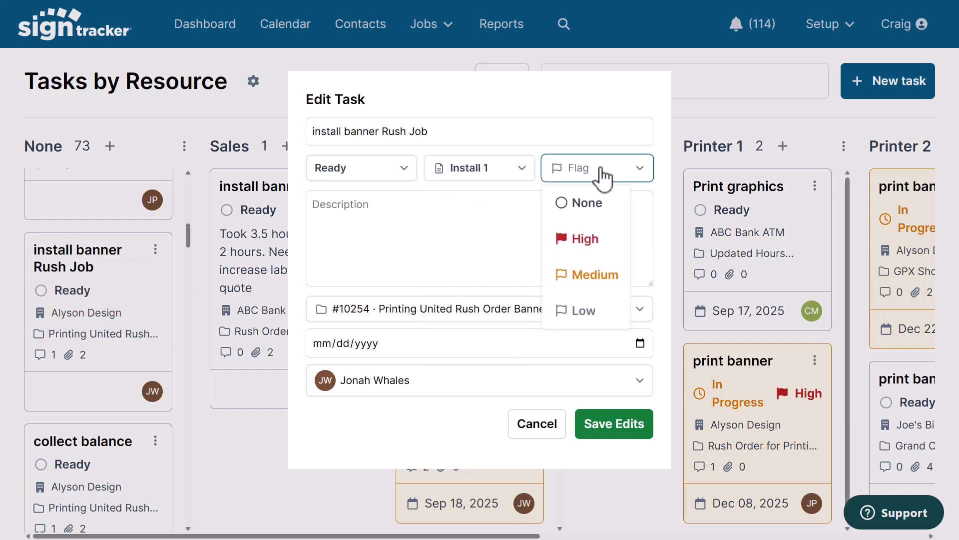
pyautogui.click(585, 240)
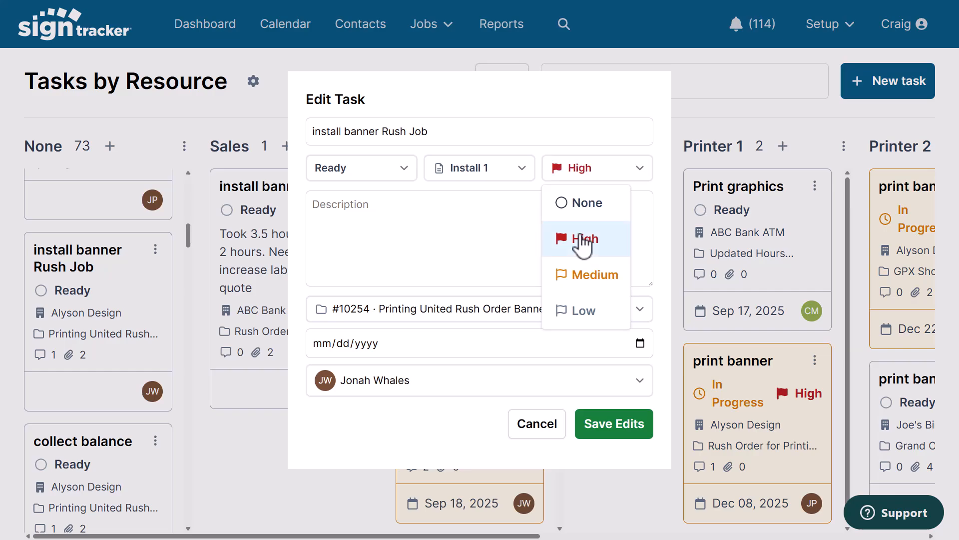
# Set the task's status to In Progress and its date to 12/23/2025, then save the edits
pyautogui.click(401, 170)
pyautogui.click(352, 244)
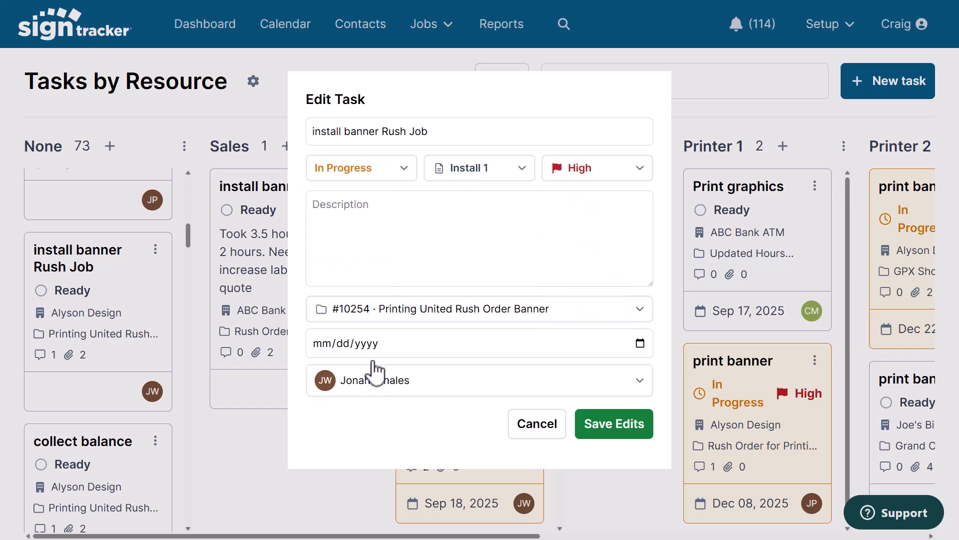
pyautogui.click(372, 344)
pyautogui.click(640, 344)
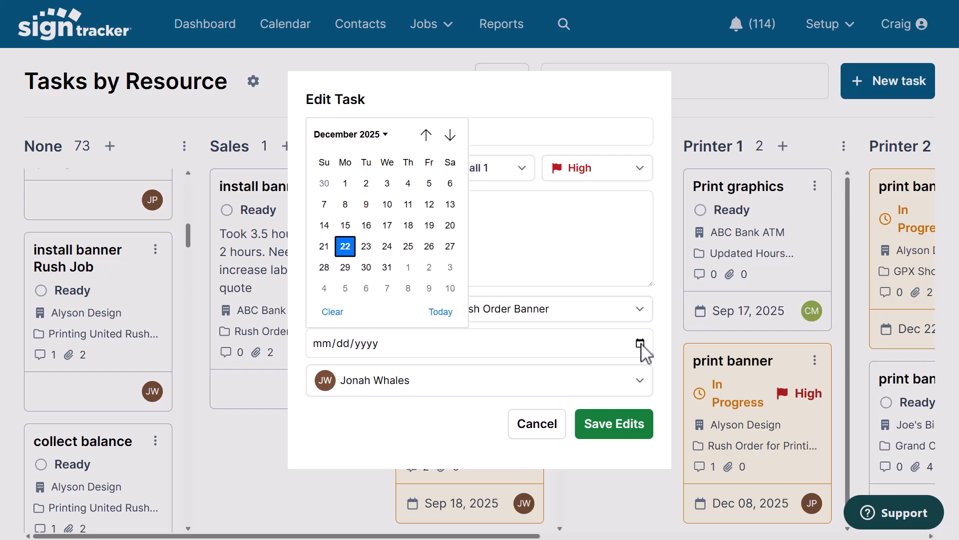
pyautogui.click(367, 246)
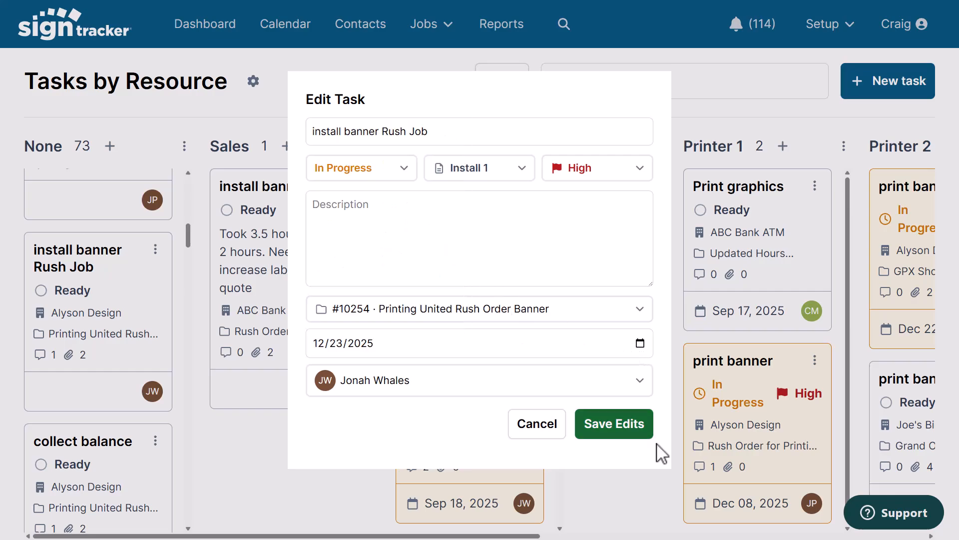
pyautogui.click(628, 428)
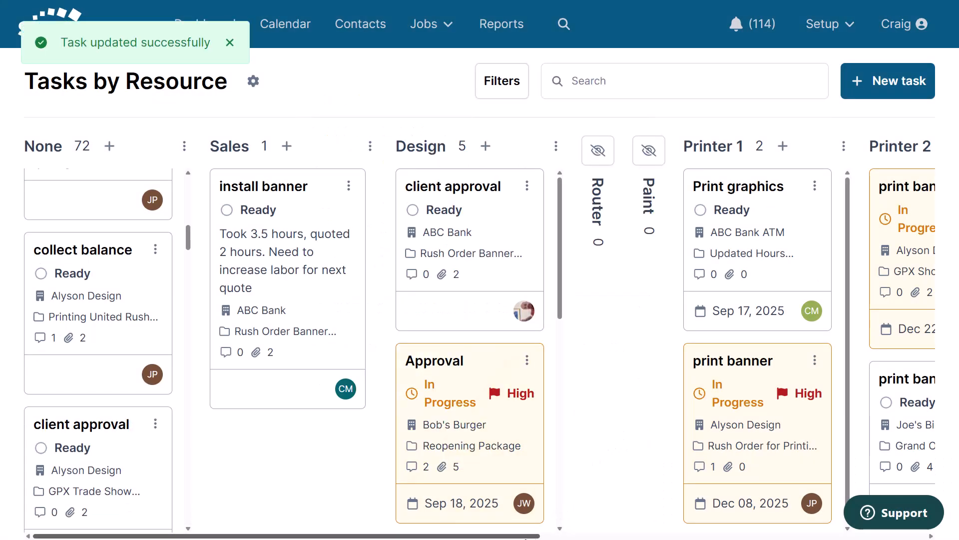
# Move the install banner Rush Job task from the Install 1 column to Install 2
pyautogui.moveTo(528, 536); pyautogui.dragTo(915, 536)
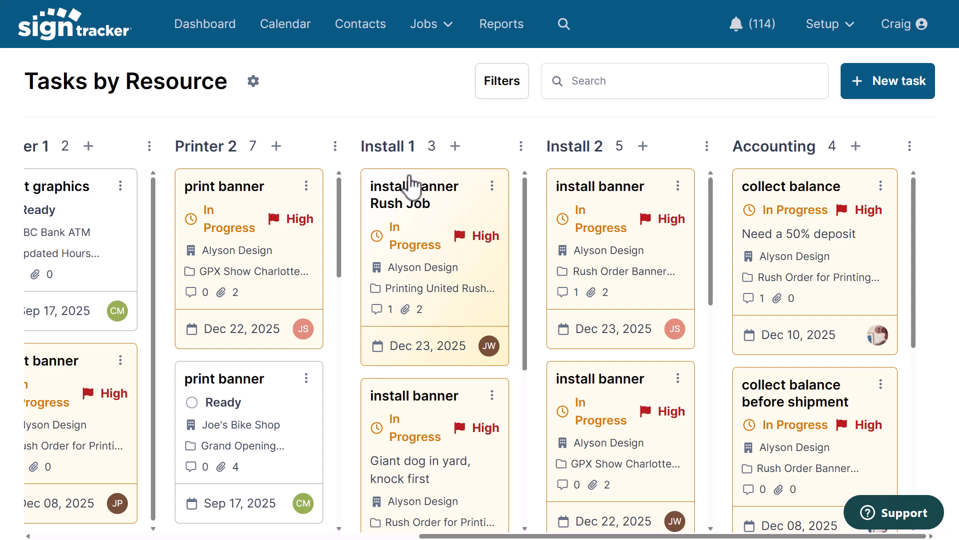
pyautogui.moveTo(409, 186); pyautogui.dragTo(607, 173)
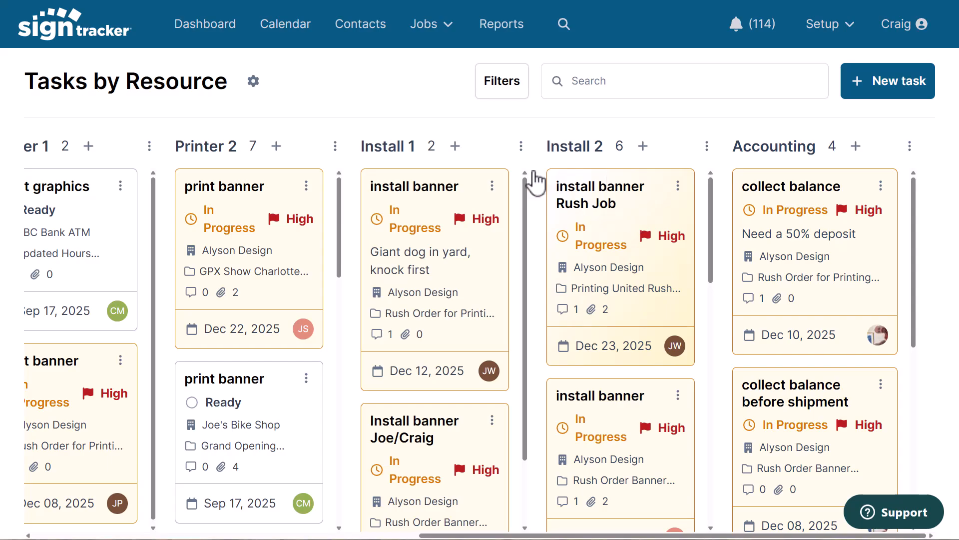
# Open the calendar and hide the Jobs – Products and one user's events categories, checking week and month views
pyautogui.click(305, 25)
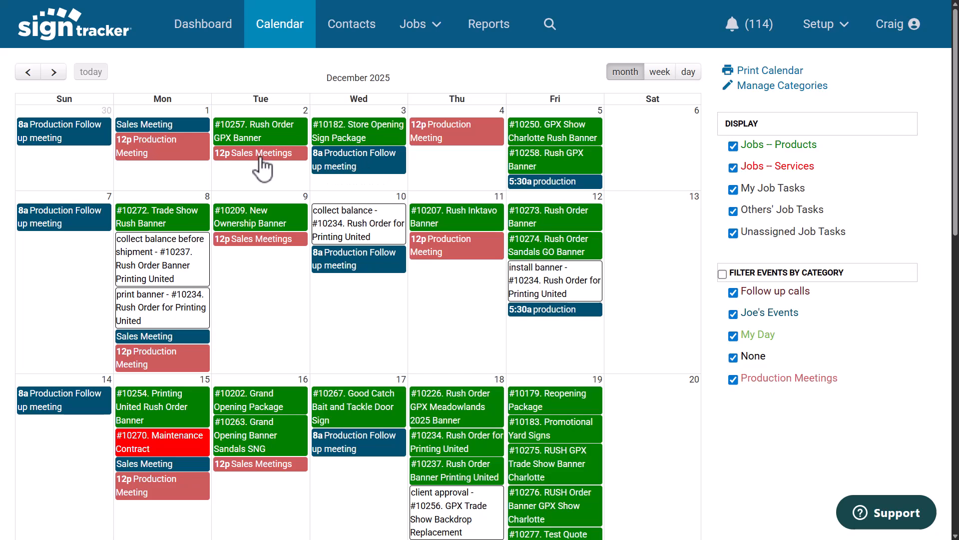
pyautogui.click(733, 146)
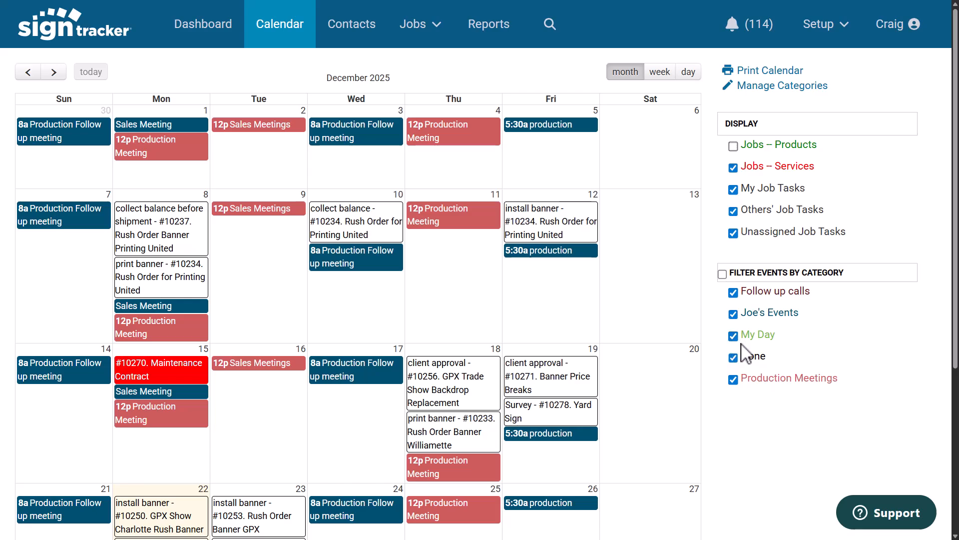
pyautogui.click(733, 314)
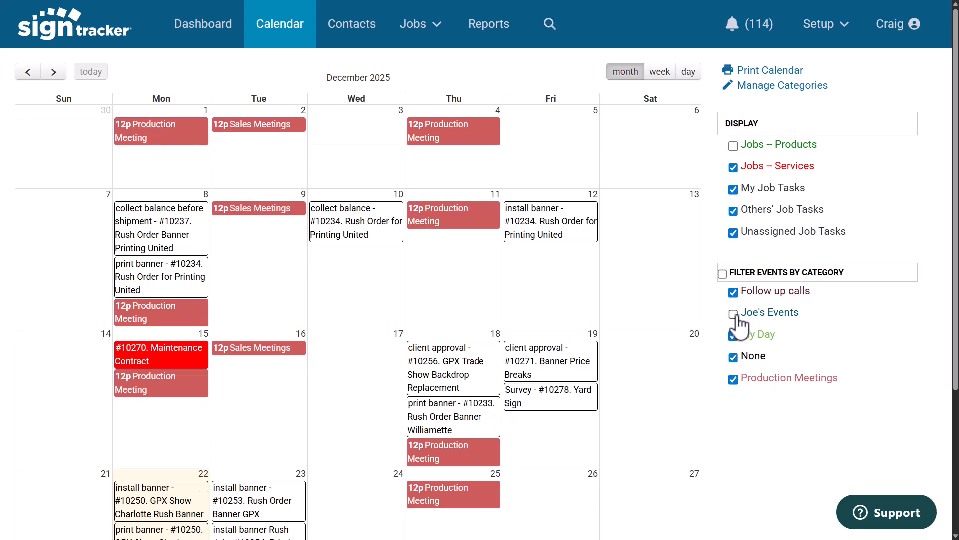
pyautogui.click(660, 75)
pyautogui.click(626, 73)
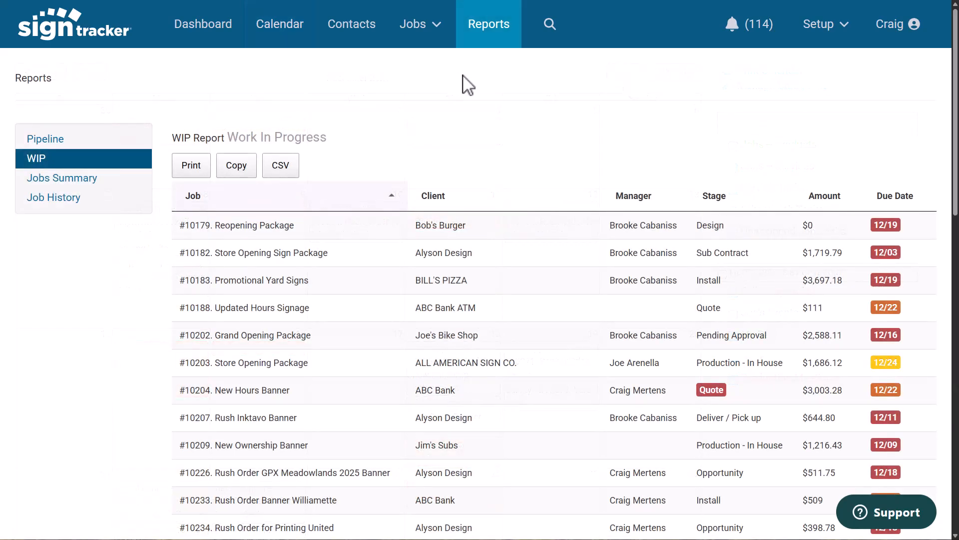
# Browse the Pipeline, WIP, Jobs Summary and Job History reports
pyautogui.click(63, 141)
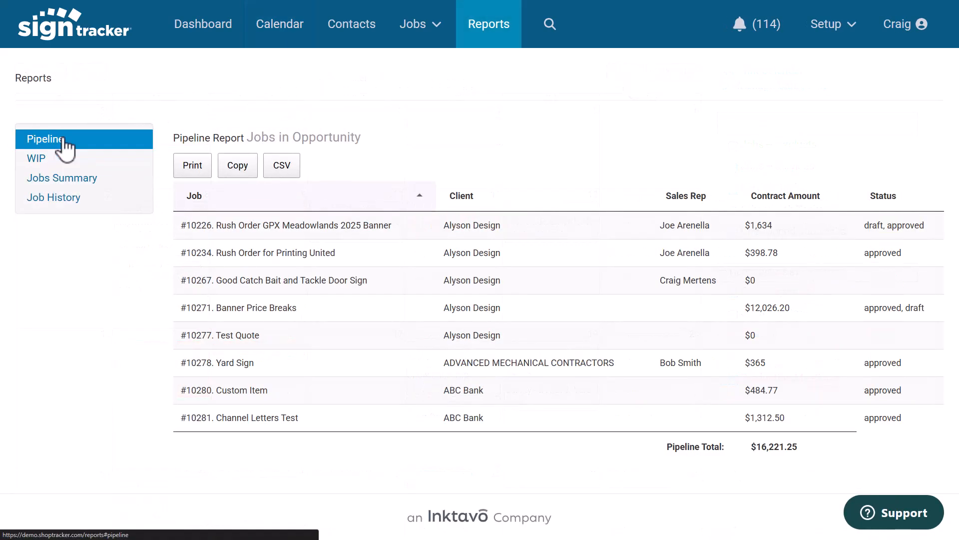
pyautogui.click(38, 161)
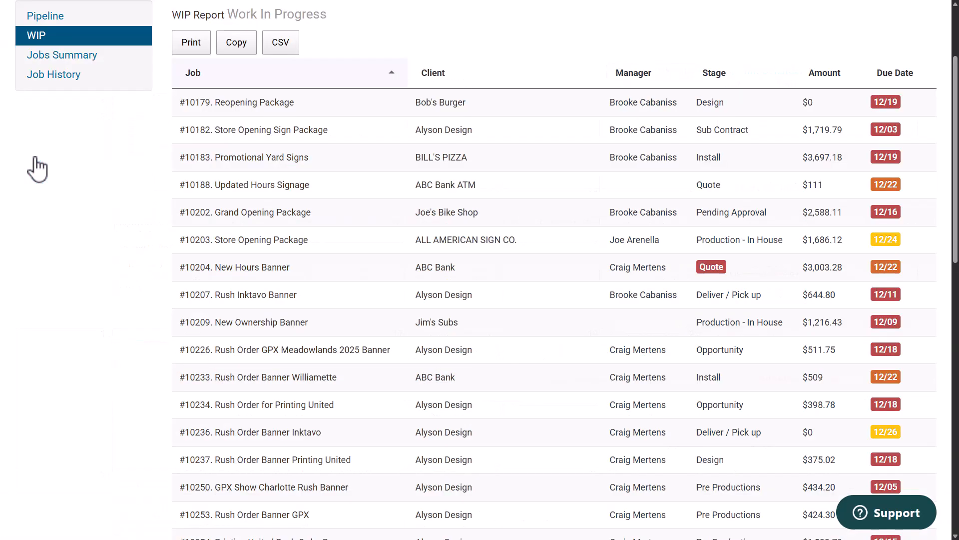
pyautogui.click(74, 59)
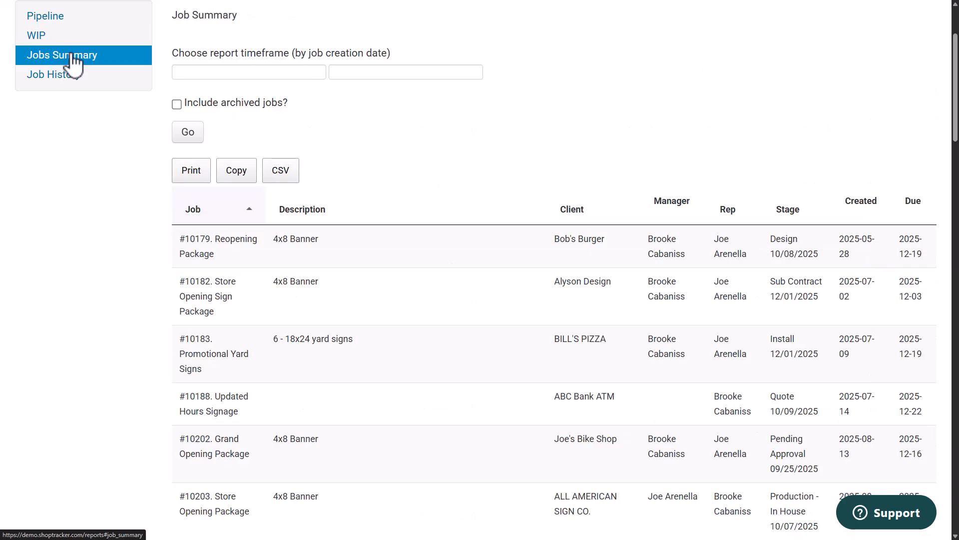
pyautogui.click(59, 80)
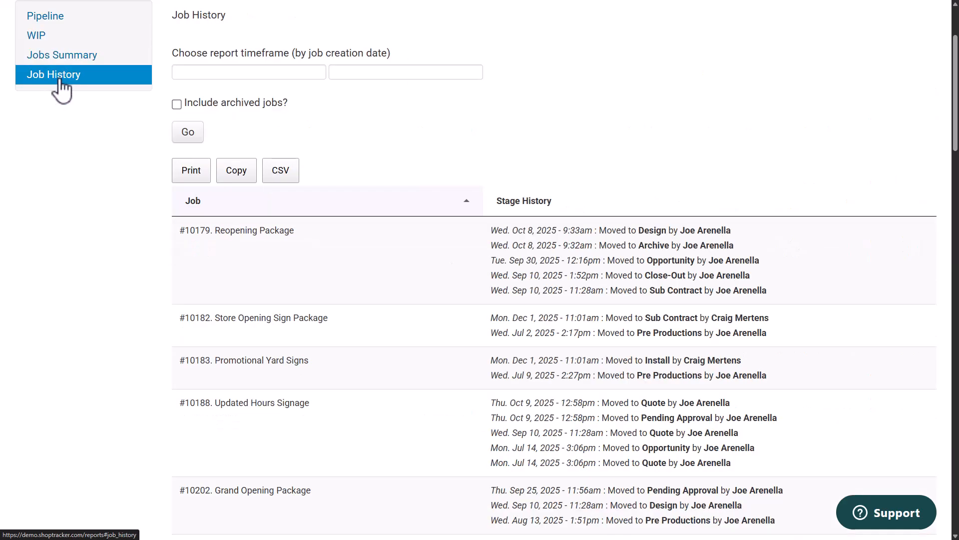